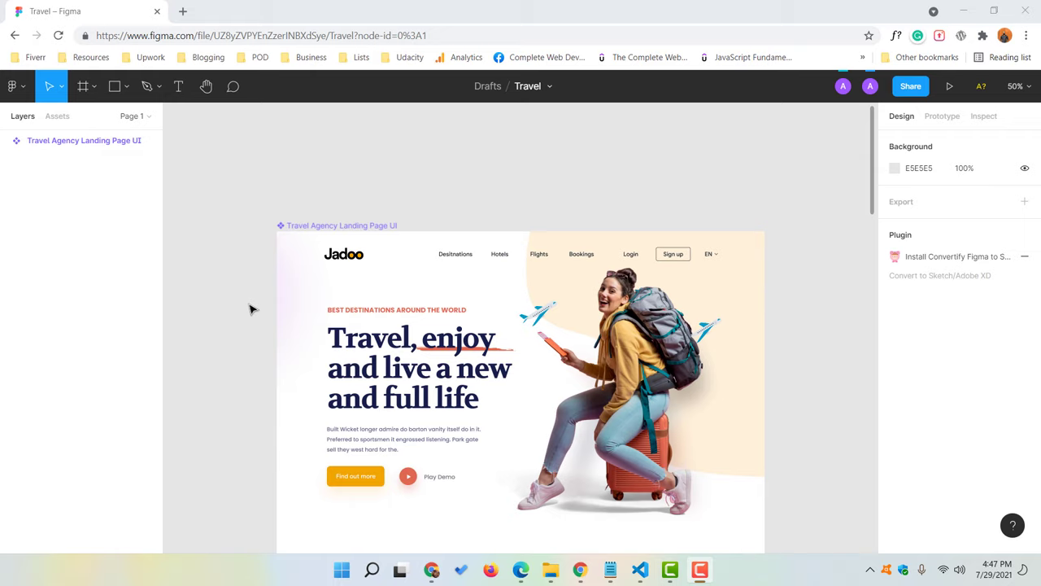
Drill from Hero into Top Nav and select the 114.91 × 33.99 Logo group
left_click(348, 255)
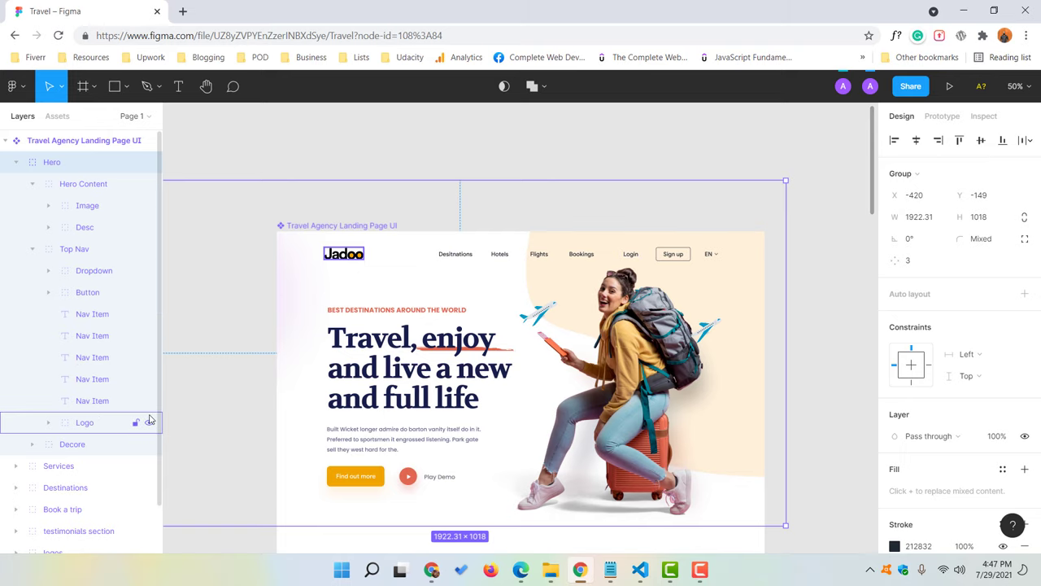
left_click(82, 426)
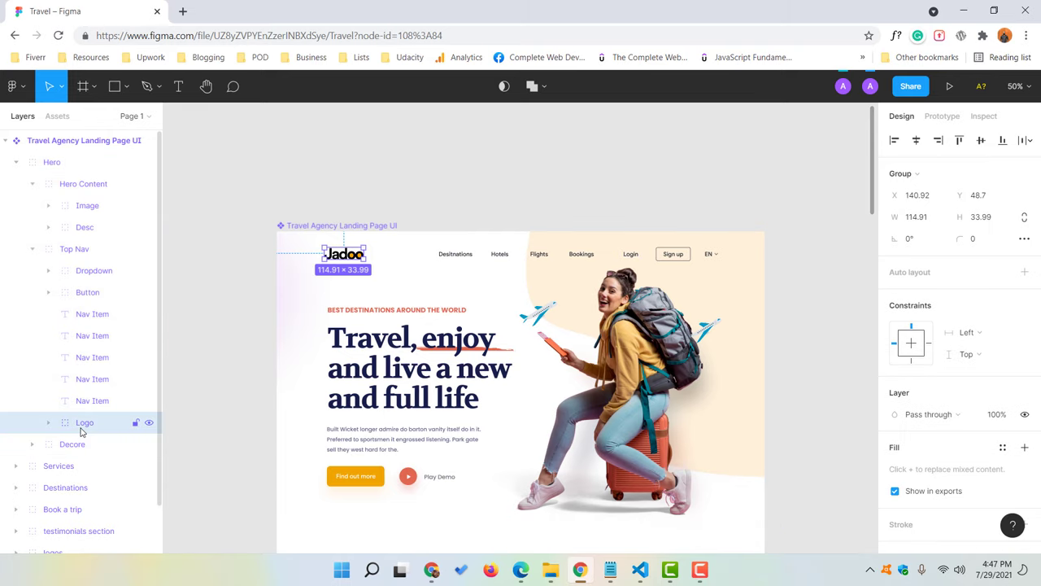
left_click(262, 326)
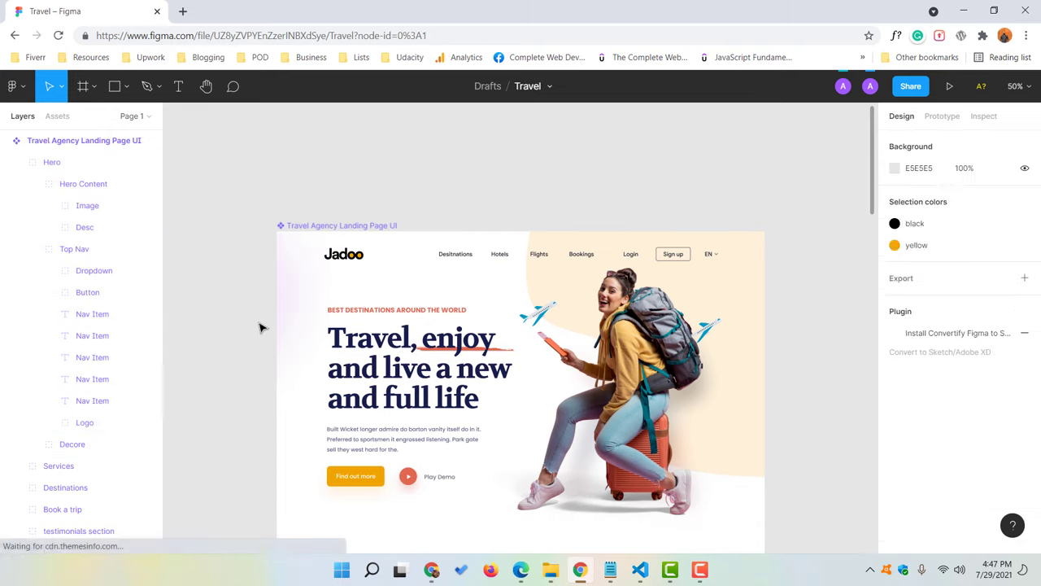
left_click(342, 259)
double_click(345, 257)
double_click(343, 258)
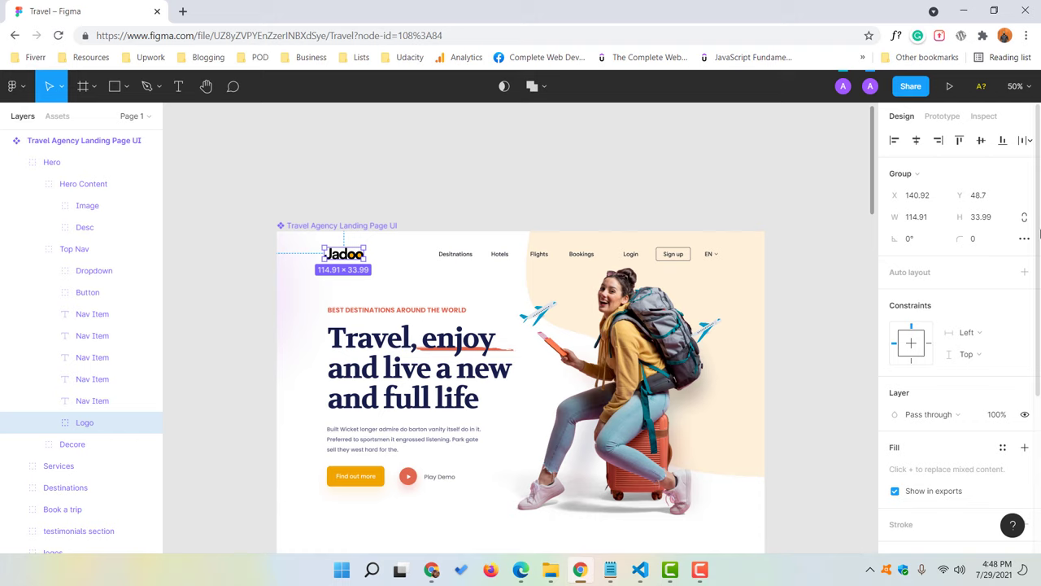
Preview the logo export and save it at 1x as Logo.png in figma-files
scroll(979, 353, "down", 3)
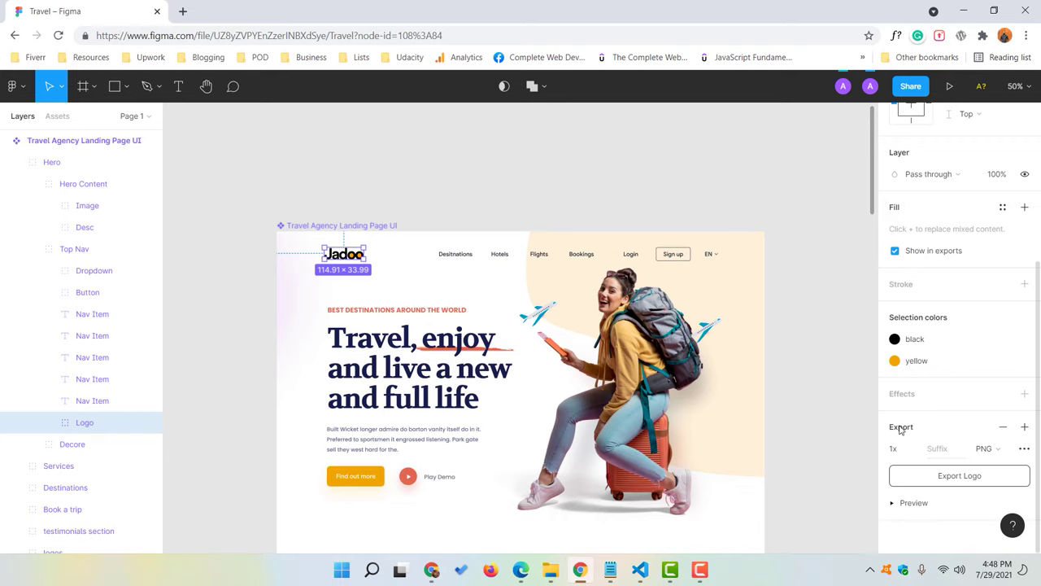
left_click(909, 503)
scroll(958, 498, "down", 1)
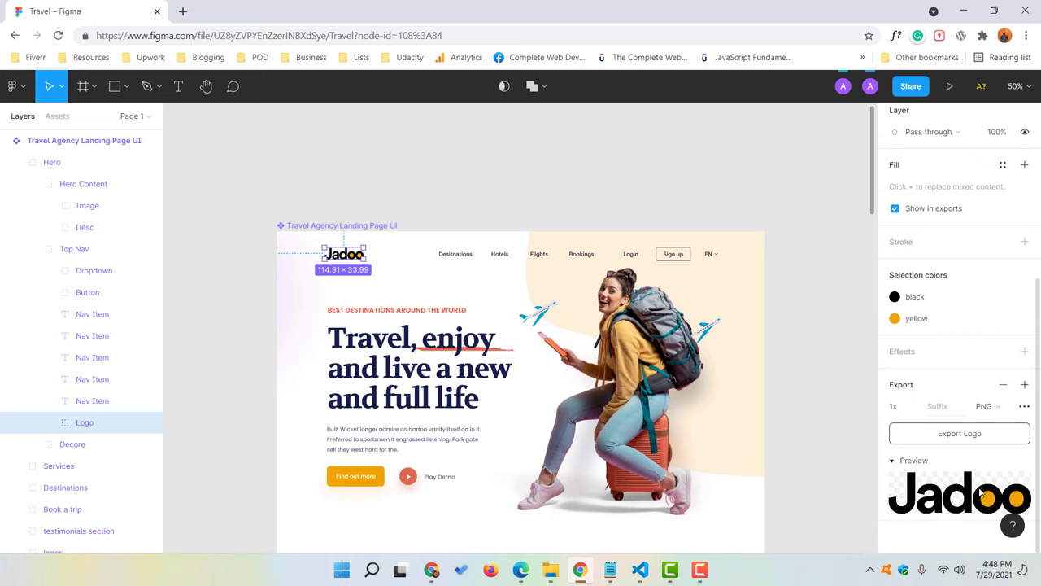
left_click(949, 436)
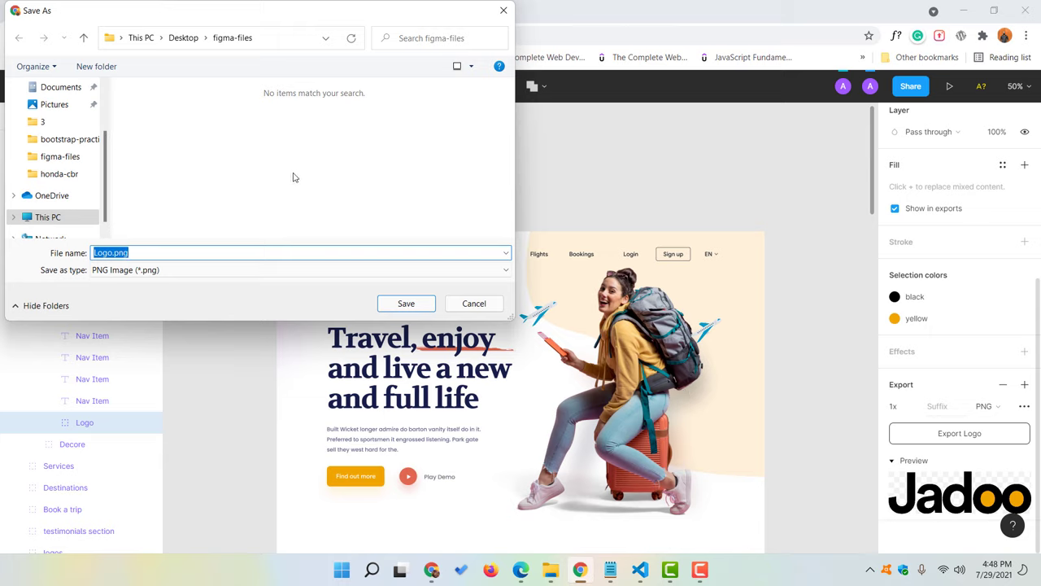
left_click_drag(115, 253, 90, 253)
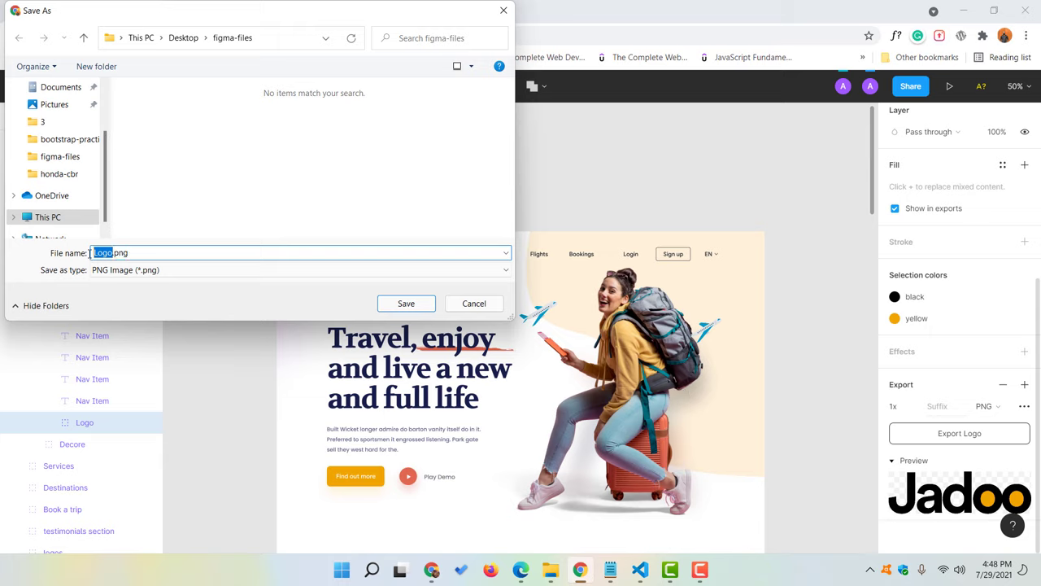
left_click(233, 219)
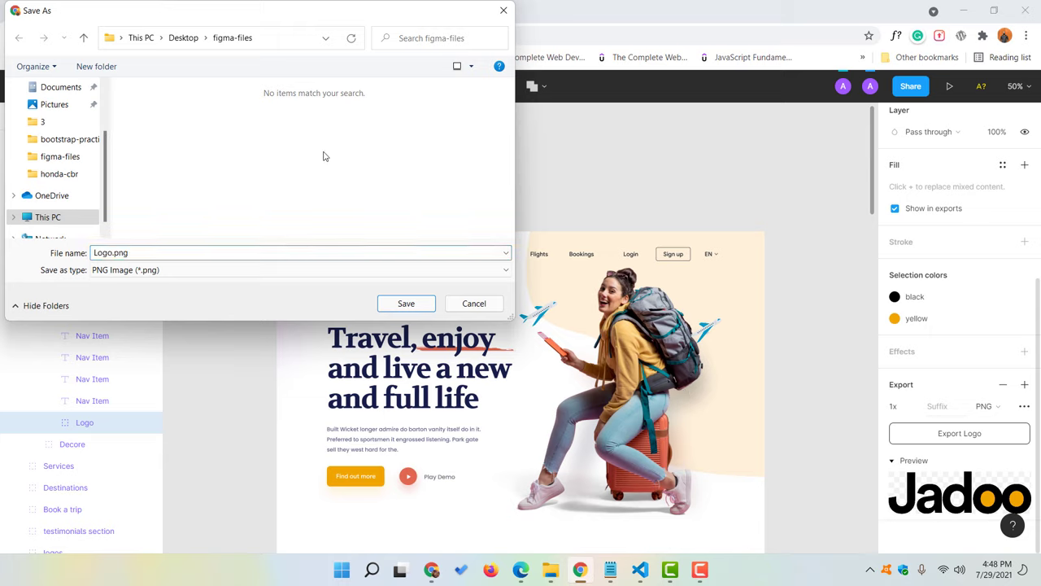
left_click(403, 303)
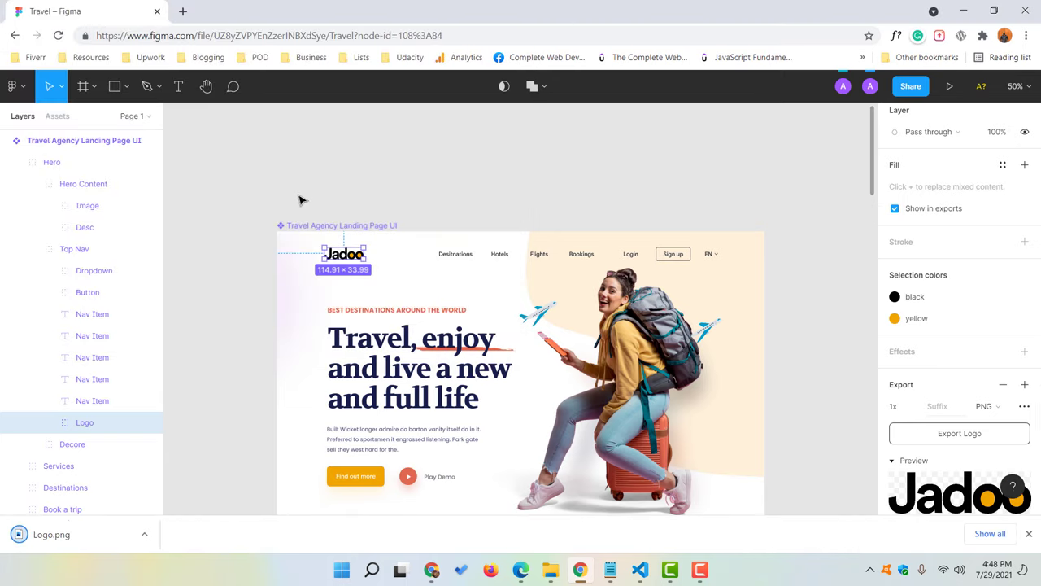
Open the downloaded Logo.png in Photos to check it, then close the viewer
left_click(81, 542)
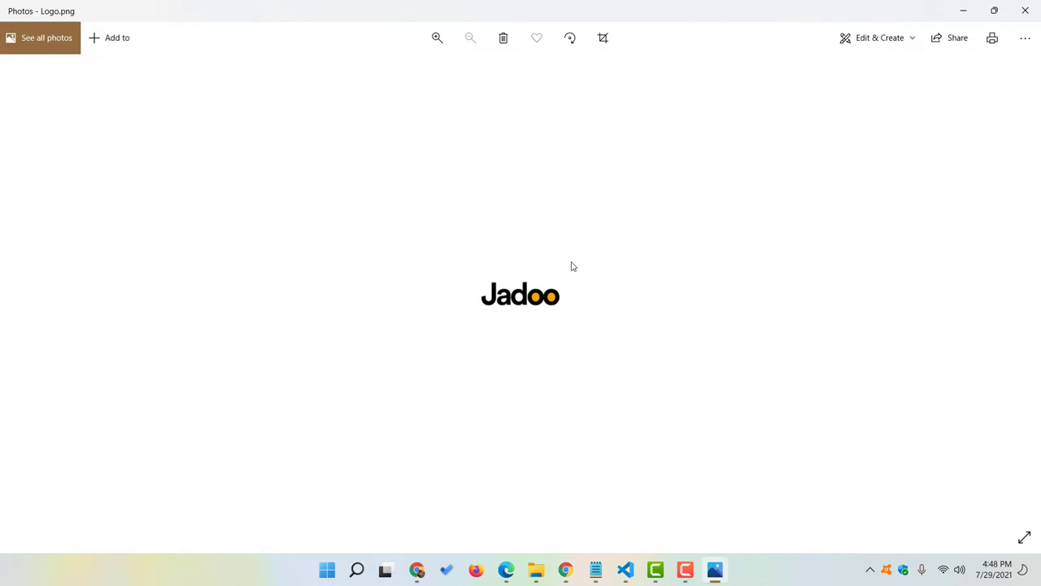
scroll(504, 282, "up", 2)
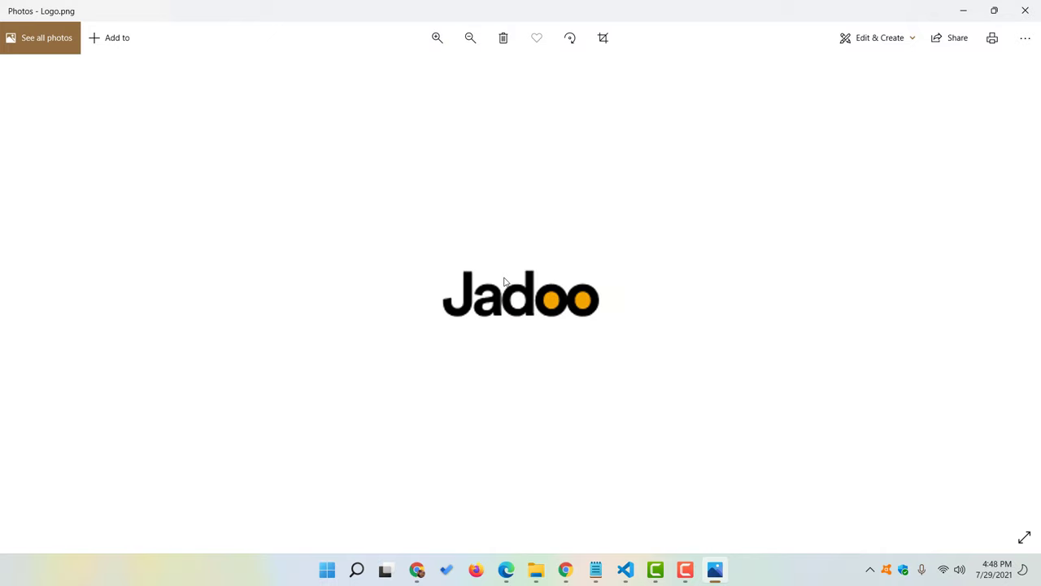
scroll(505, 282, "down", 2)
left_click(1026, 11)
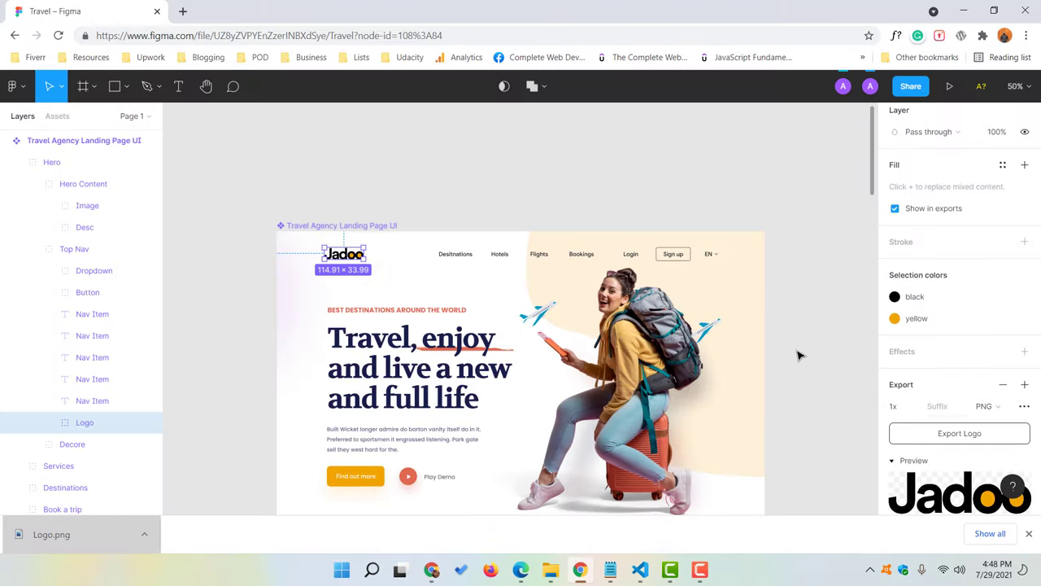
Select the hero Image layer inside Hero Content
left_click(626, 349)
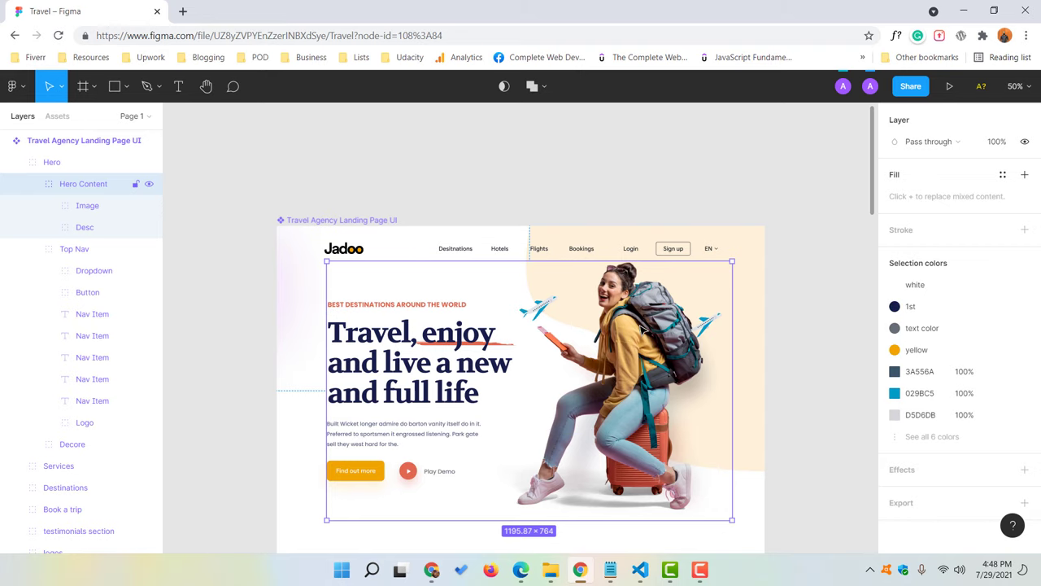
double_click(642, 329)
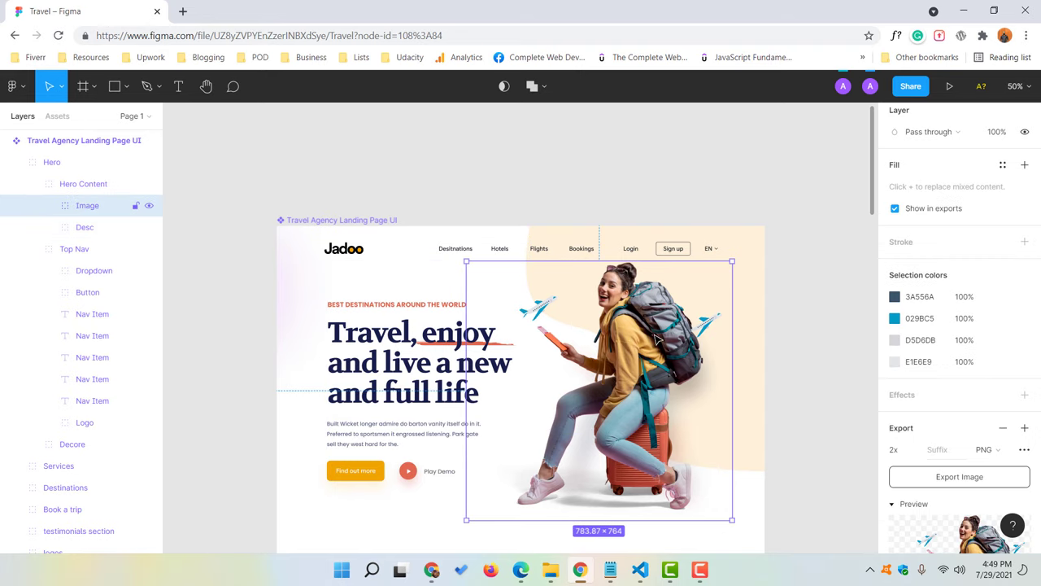
scroll(793, 356, "down", 1)
scroll(794, 356, "down", 2)
scroll(948, 370, "down", 3)
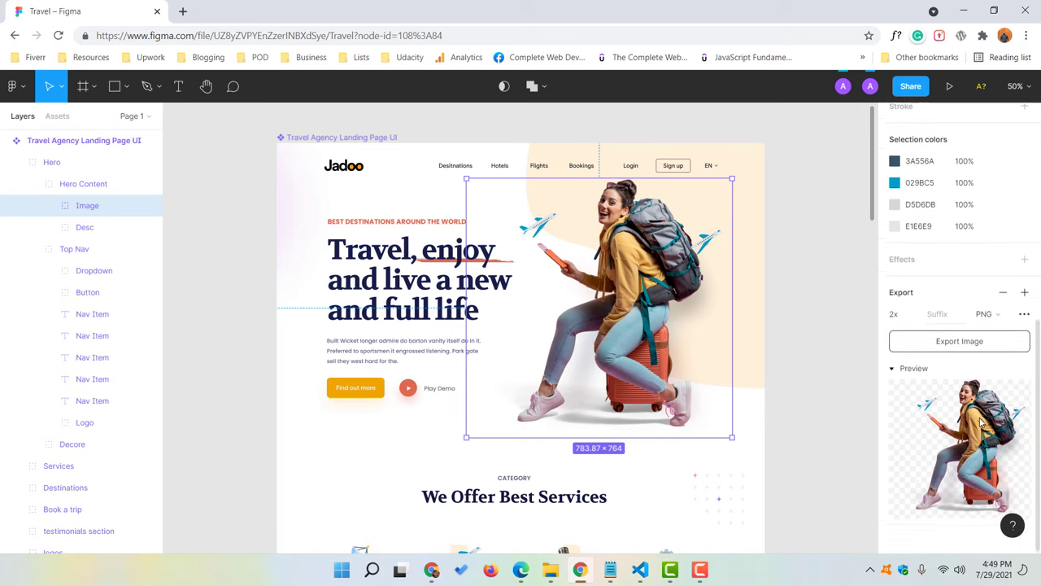
left_click(914, 312)
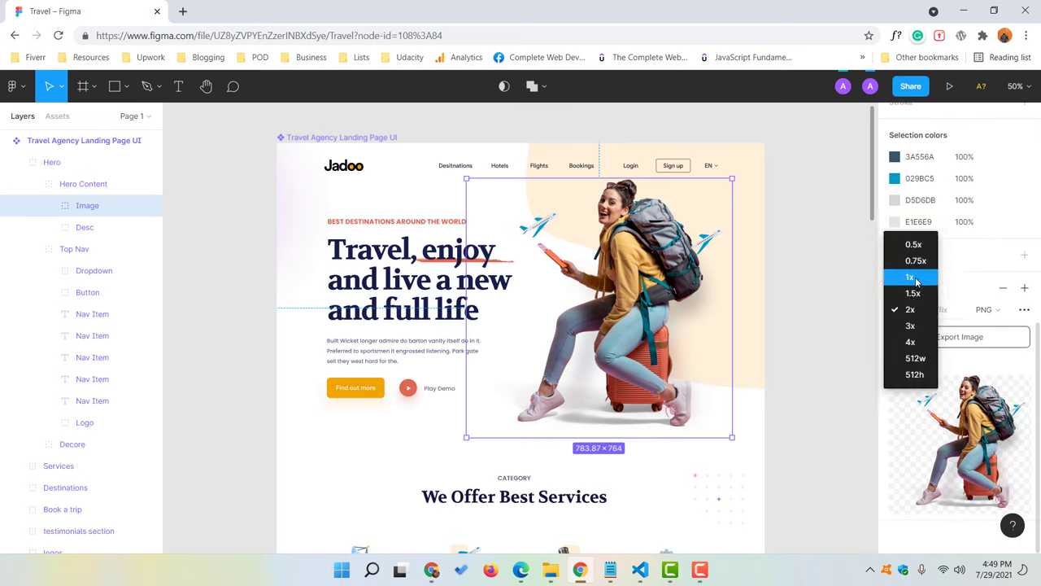
left_click(912, 277)
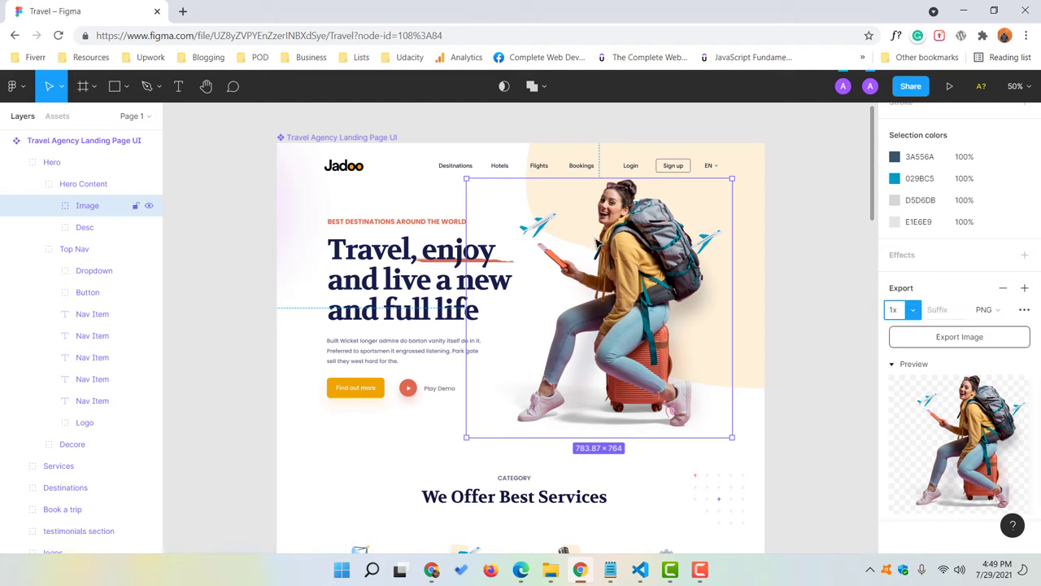
left_click(913, 311)
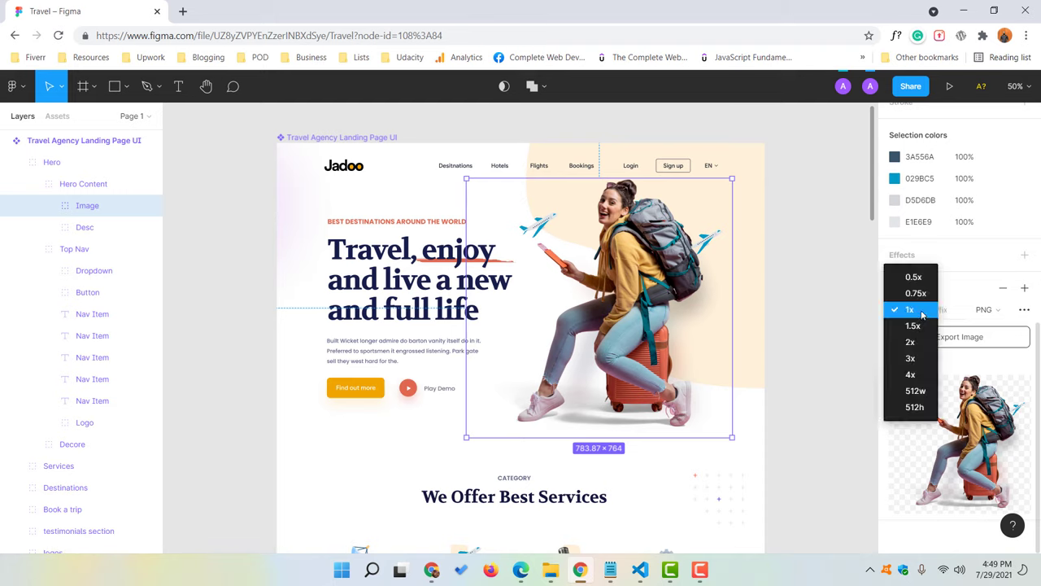
left_click(911, 342)
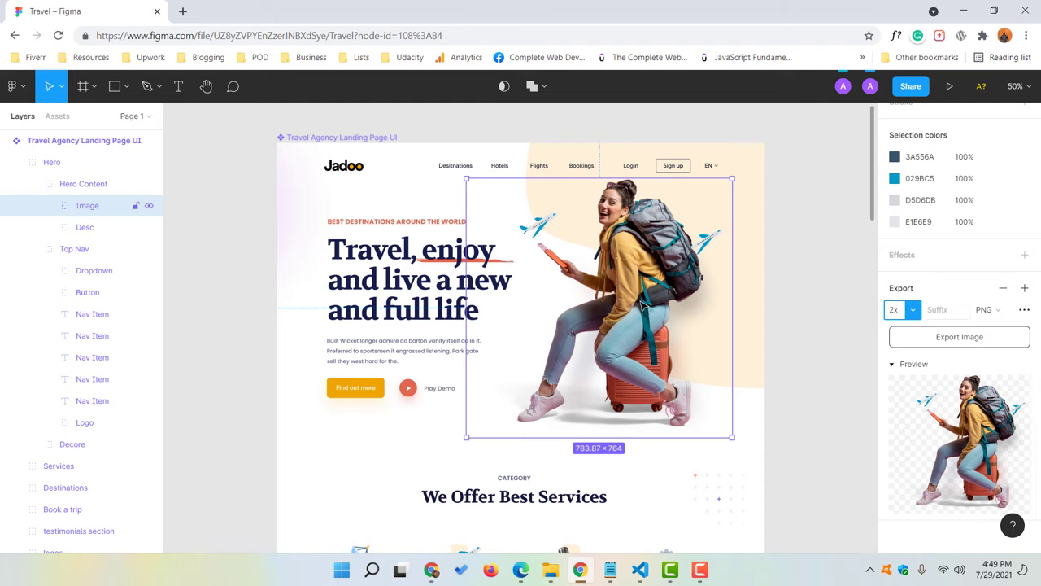
left_click(913, 311)
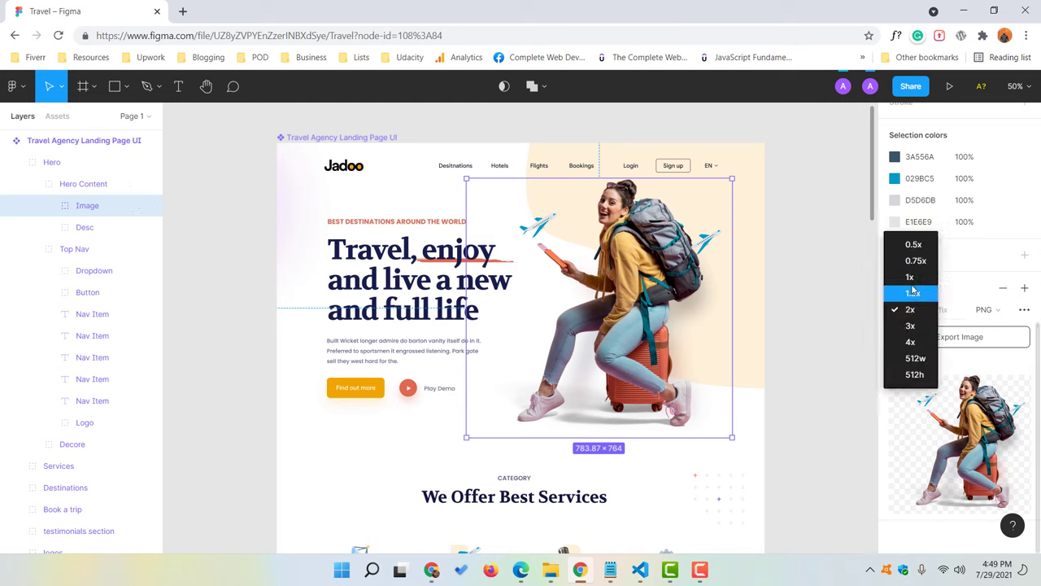
left_click(910, 276)
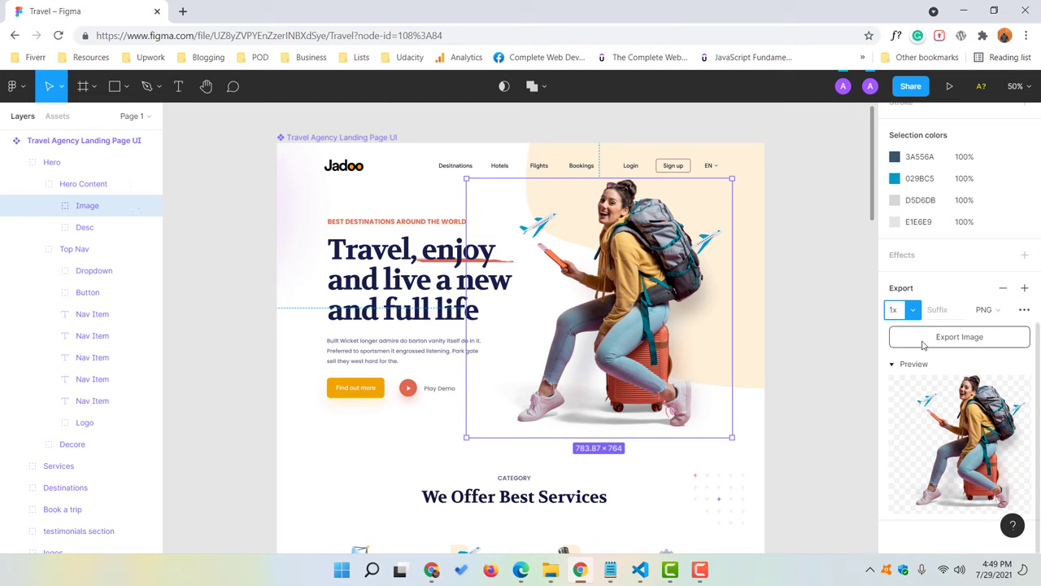
left_click(1027, 289)
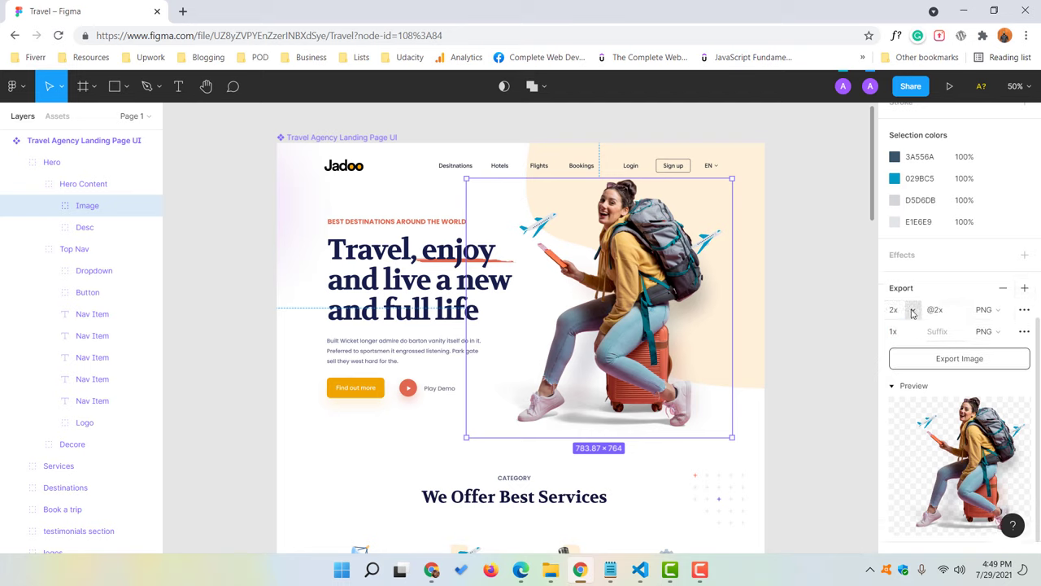
left_click(995, 314)
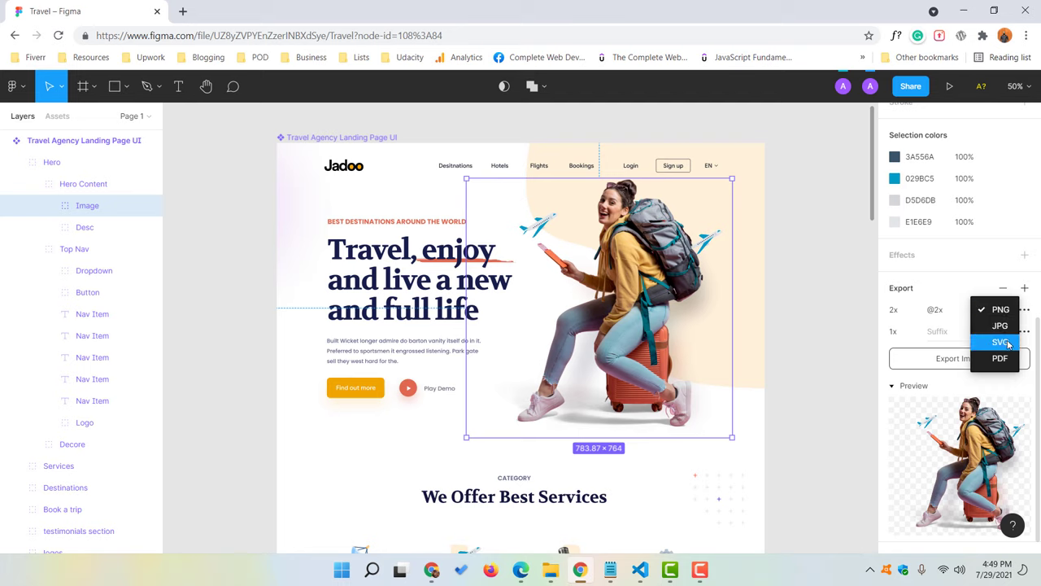
left_click(856, 368)
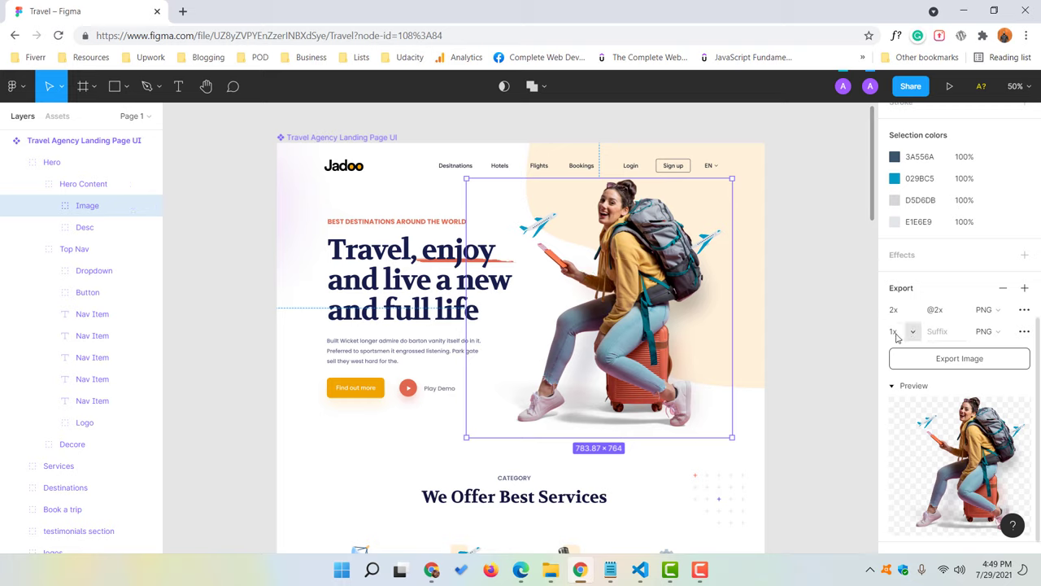
Save the hero image exports as Travel.zip in figma-files and show it in its folder
left_click(954, 363)
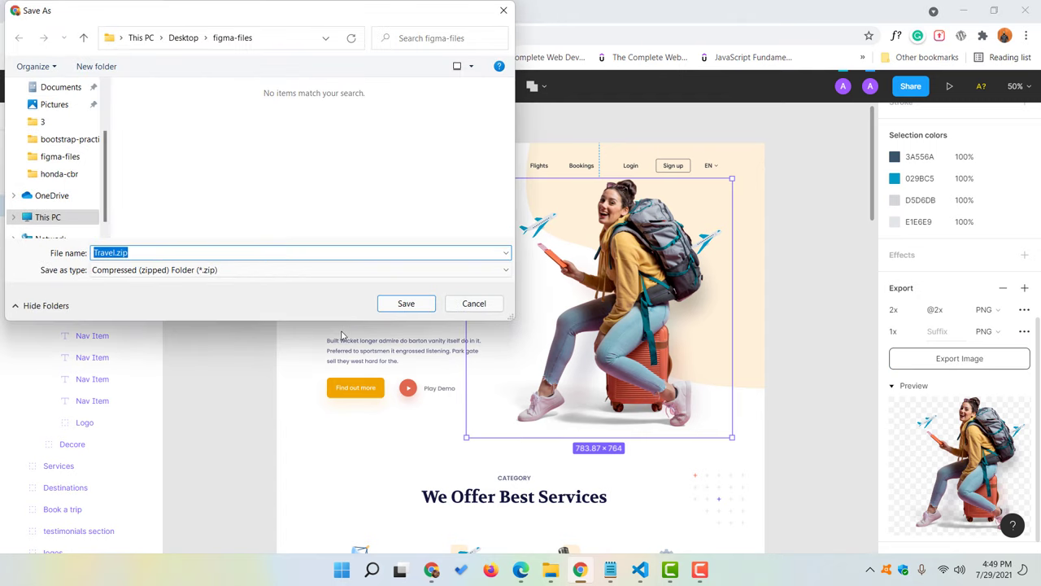
left_click(405, 302)
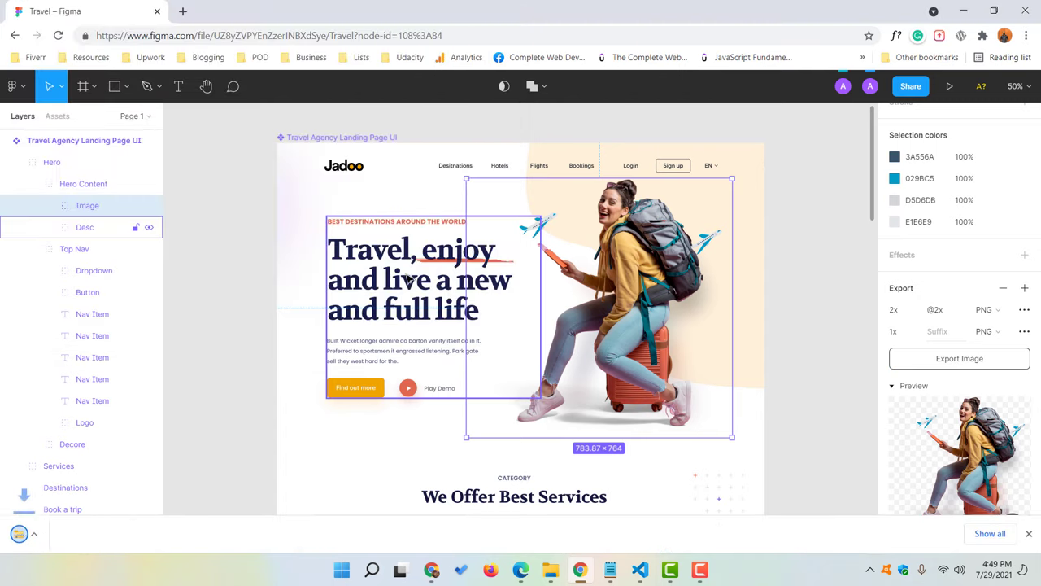
right_click(83, 541)
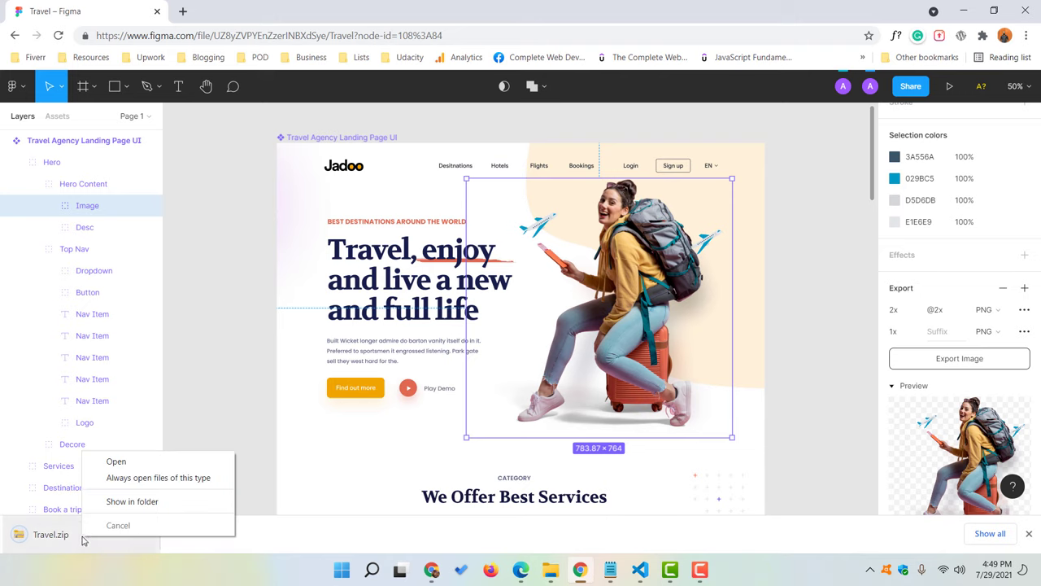
left_click(130, 502)
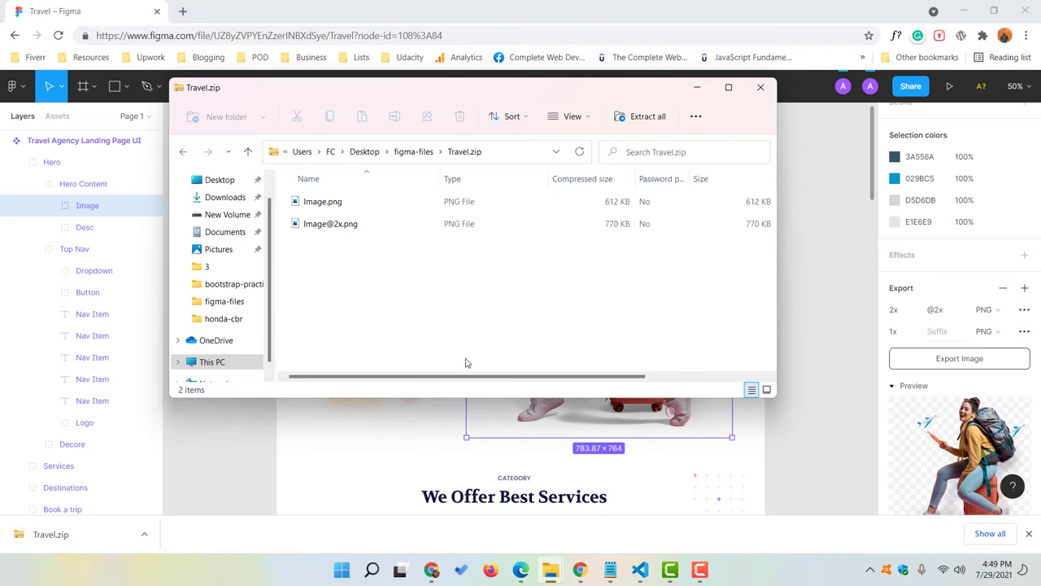
key("ctrl+shift+8")
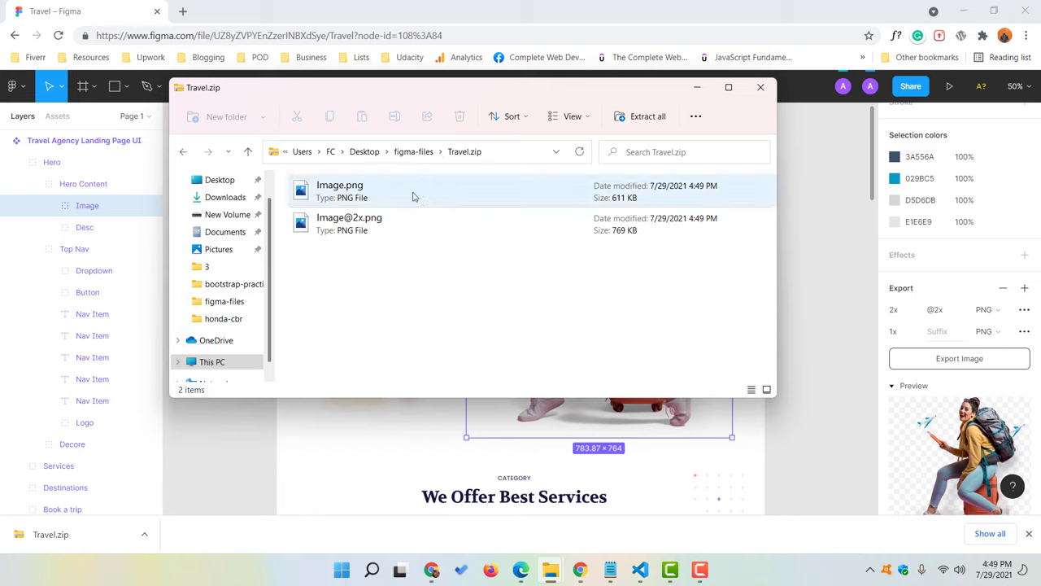
double_click(336, 197)
scroll(537, 255, "up", 3)
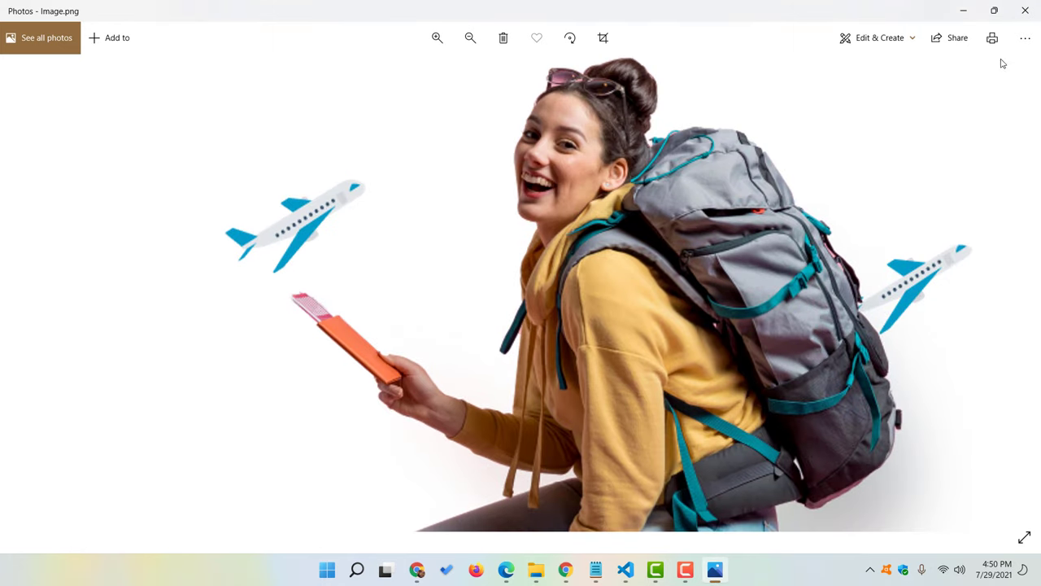
left_click(1025, 10)
left_click(356, 235)
double_click(356, 232)
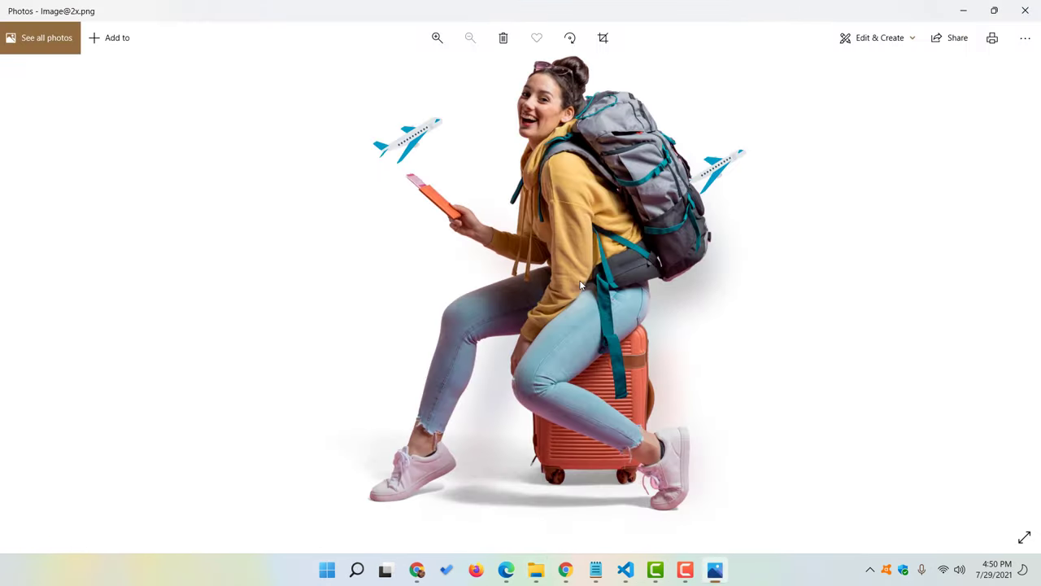
scroll(504, 268, "up", 3)
scroll(480, 420, "down", 2)
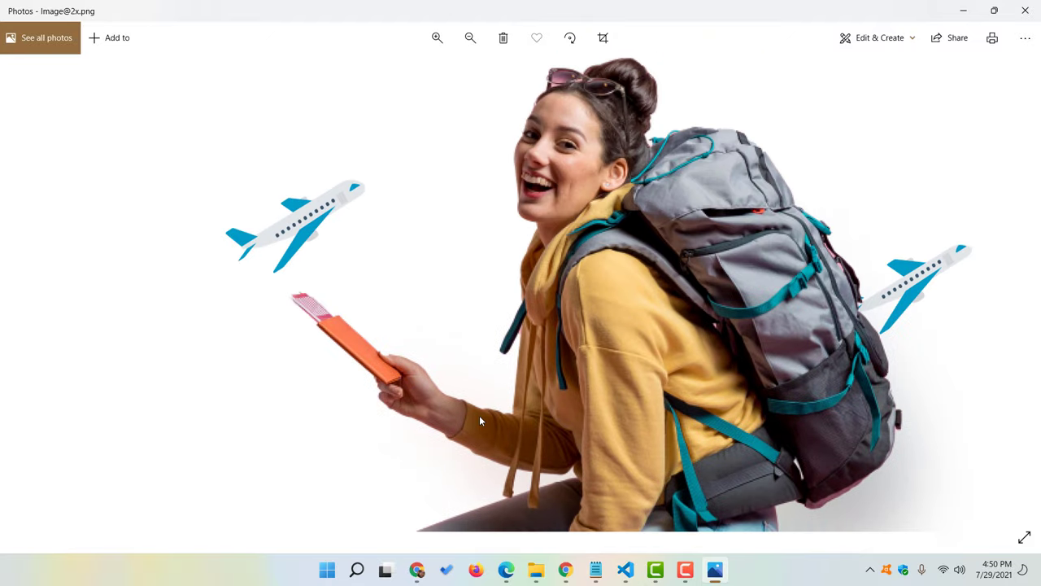
left_click(1025, 11)
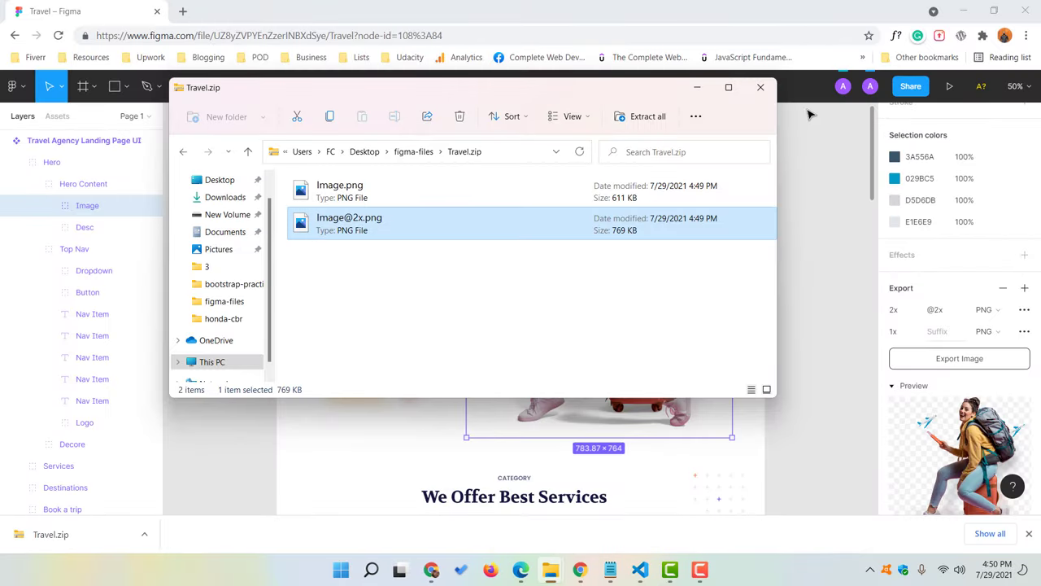
Close the Travel.zip window and select the Calculated Weather icon in the Services section
left_click(760, 87)
scroll(774, 348, "down", 5)
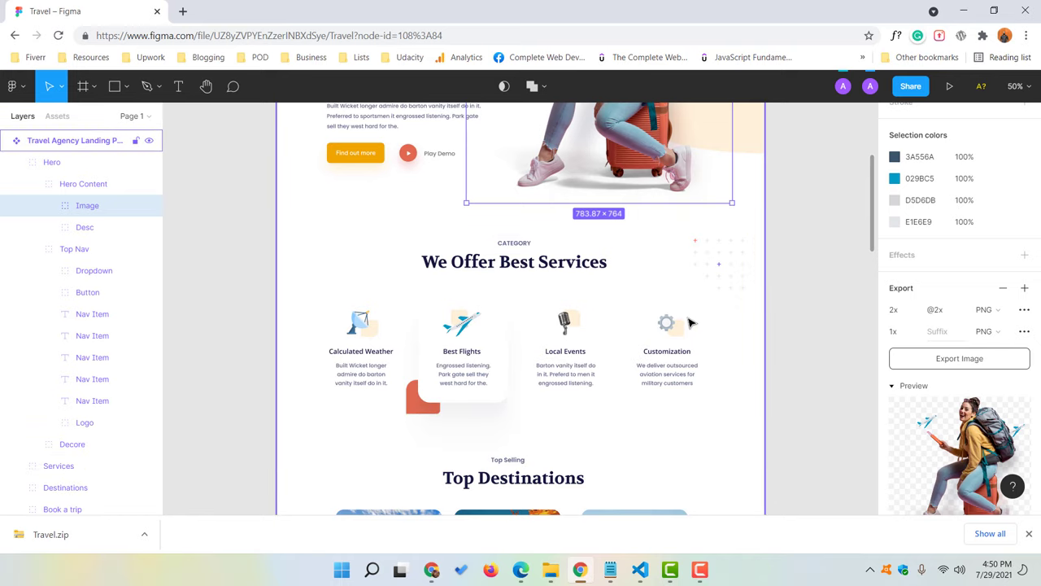
left_click(359, 329)
left_click(360, 329)
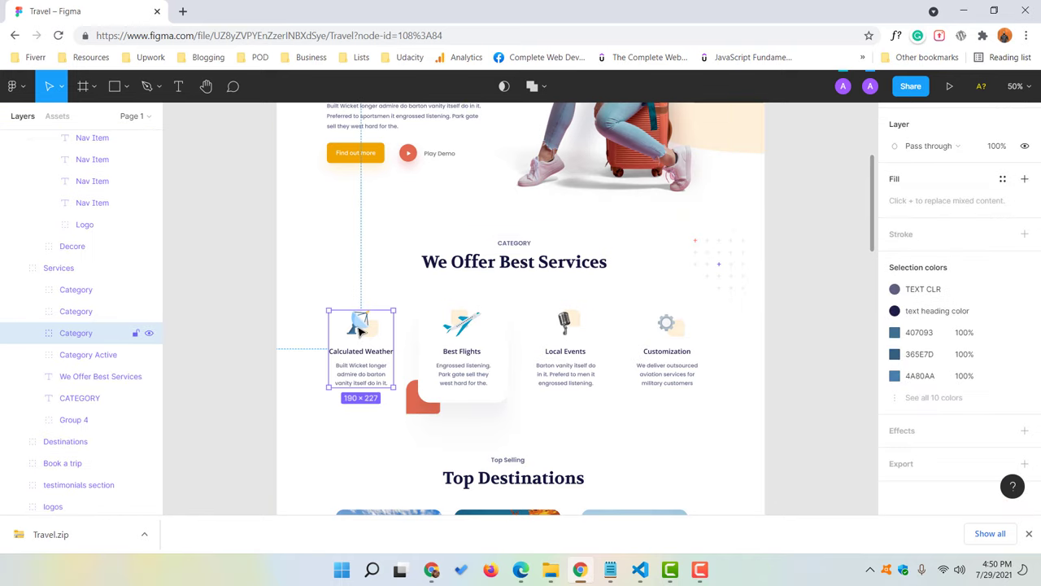
left_click(364, 330)
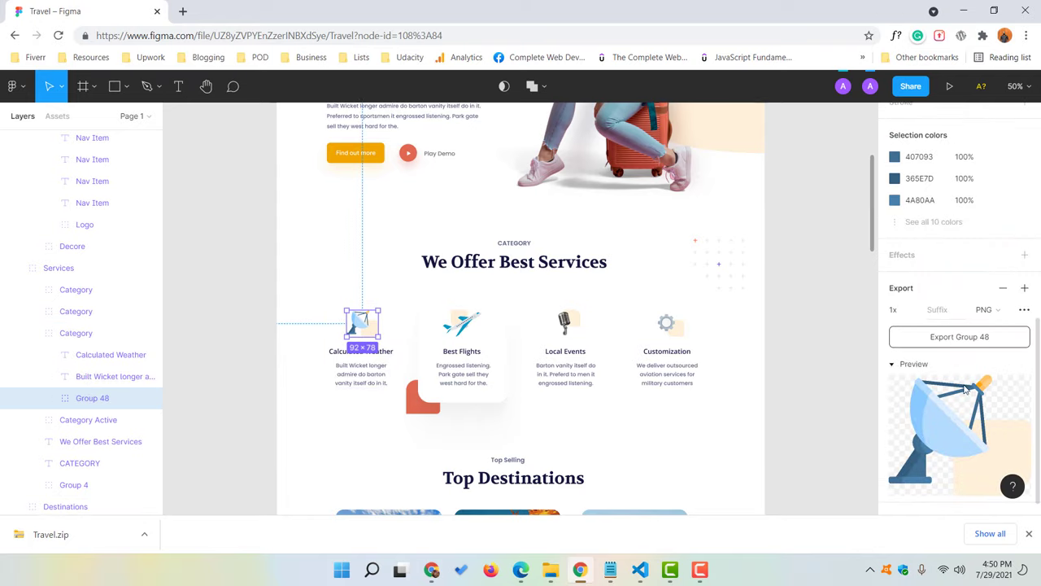
Add the Best Flights, Local Events and Customization icons and give all four a 1x PNG export
scroll(936, 356, "down", 1)
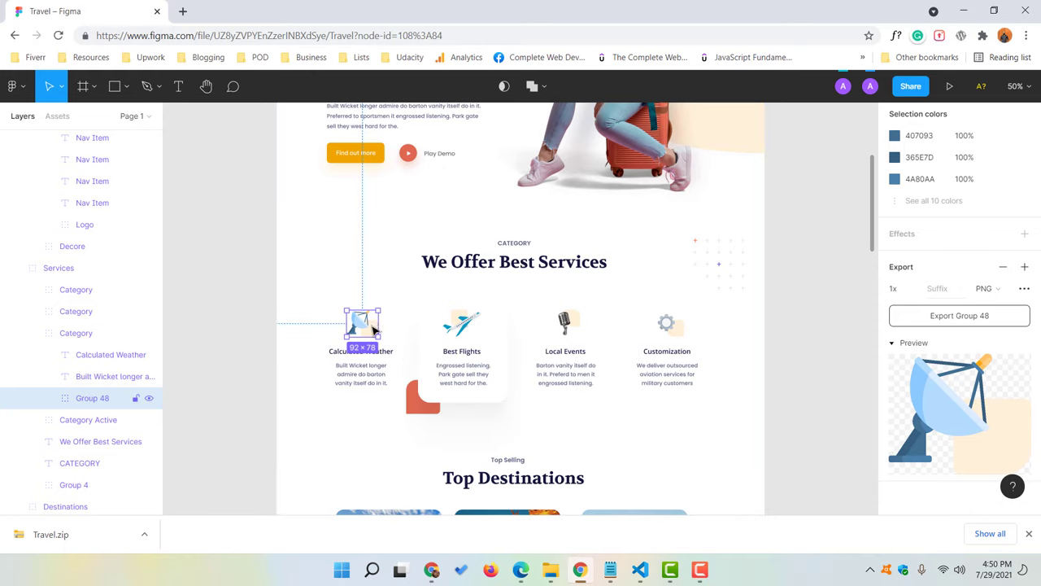
left_click(458, 327, "shift")
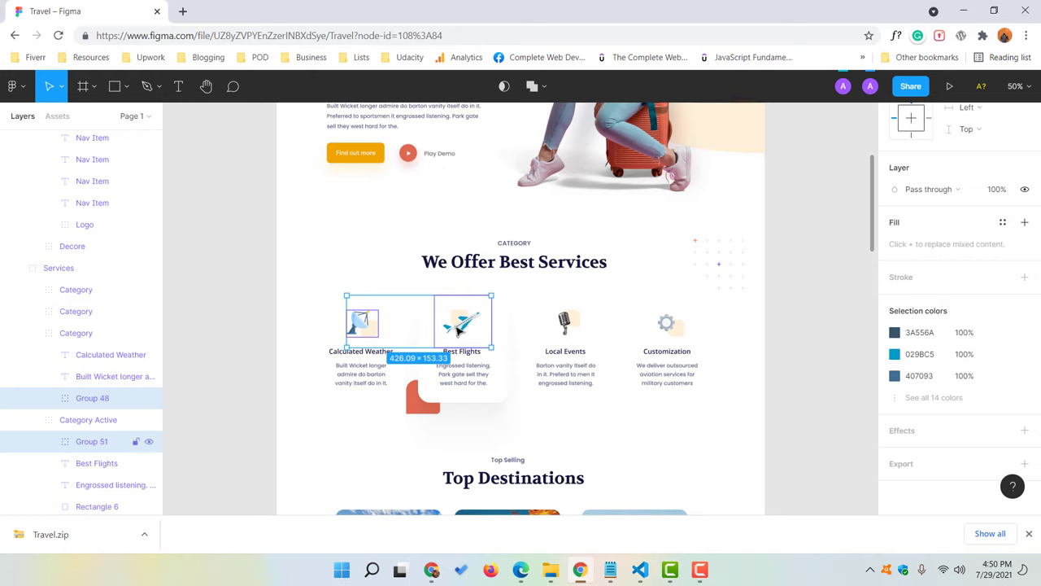
left_click(570, 325, "shift")
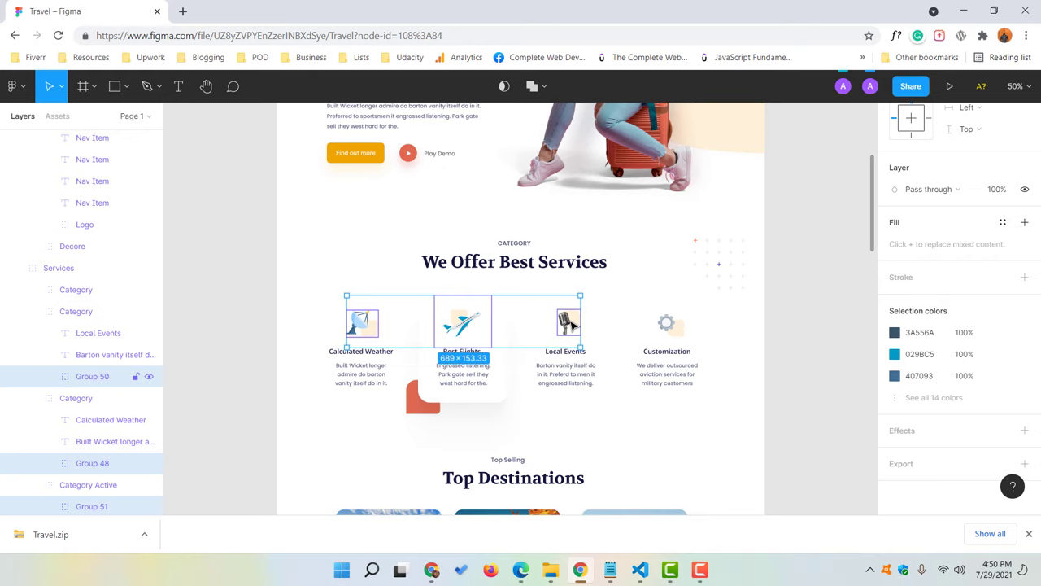
left_click(669, 325, "shift")
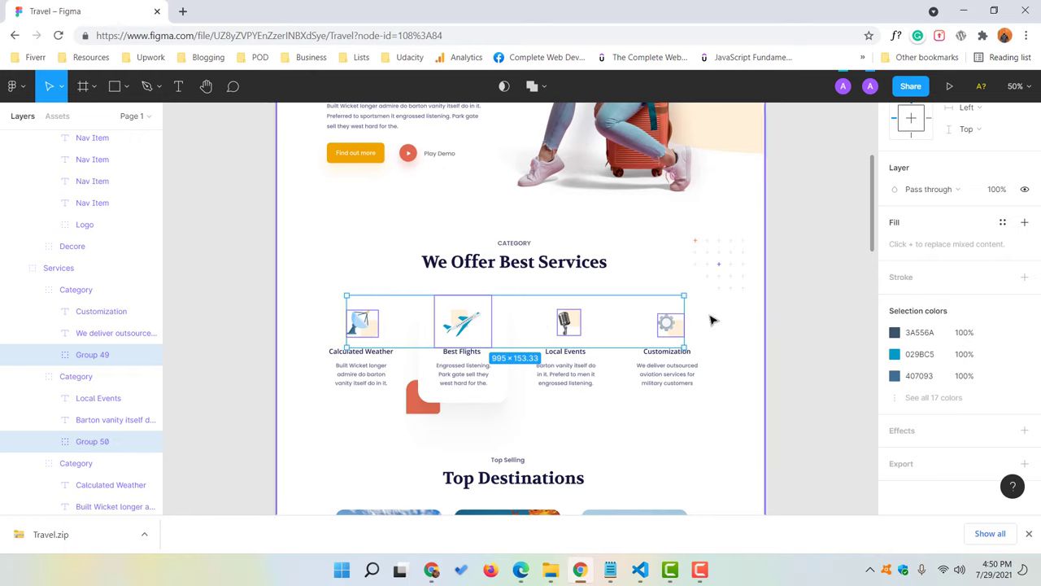
left_click(911, 464)
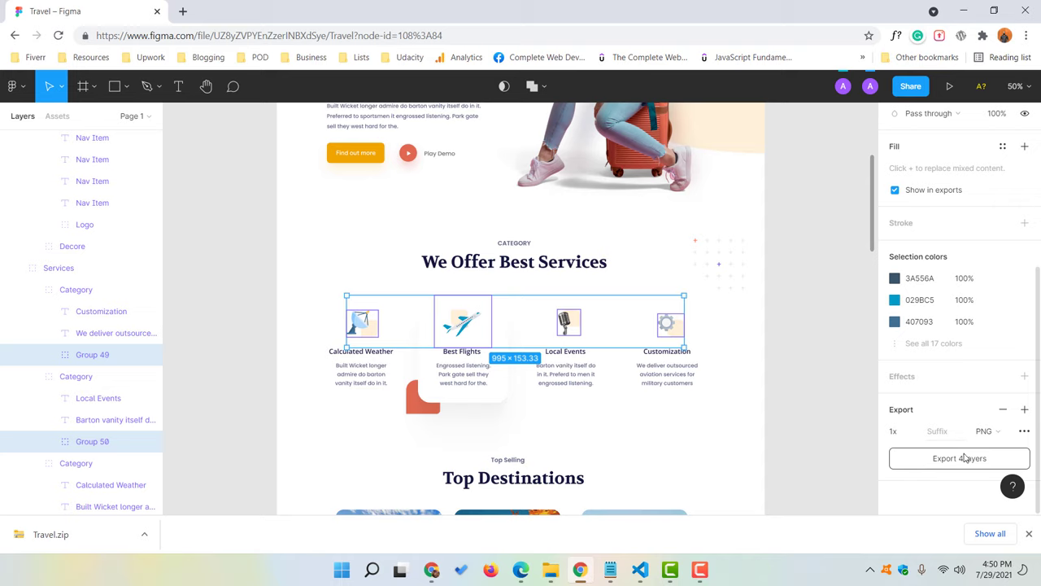
Switch the four icons' export to 1x SVG, export them and name the archive Icons
left_click(911, 435)
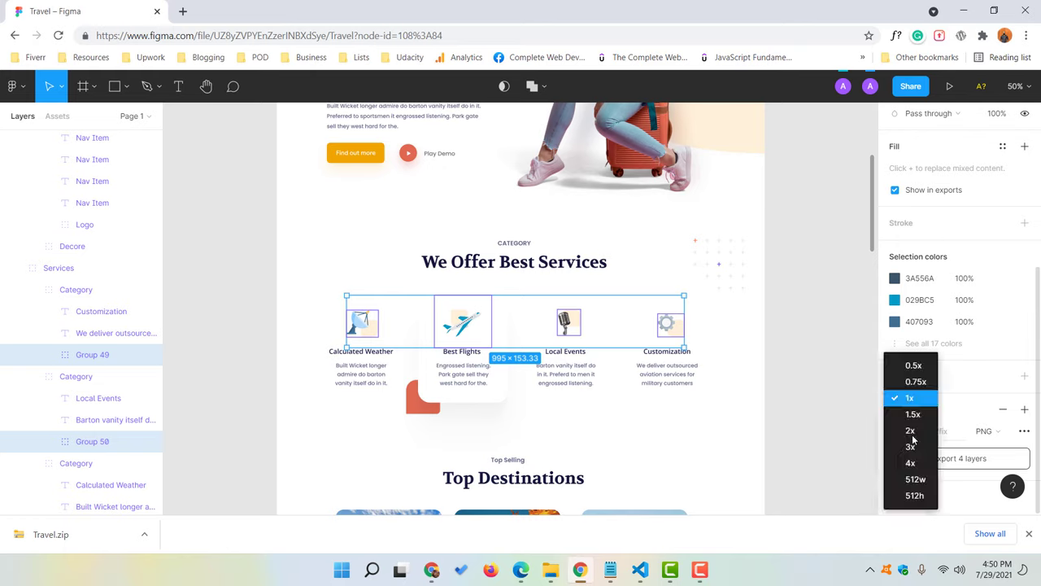
left_click(846, 449)
left_click(997, 431)
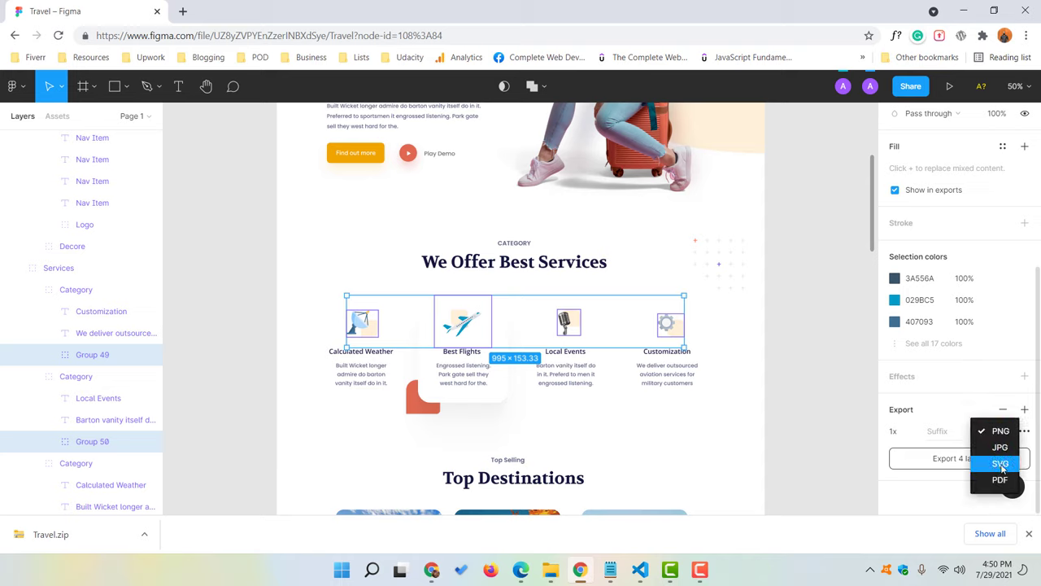
left_click(1000, 463)
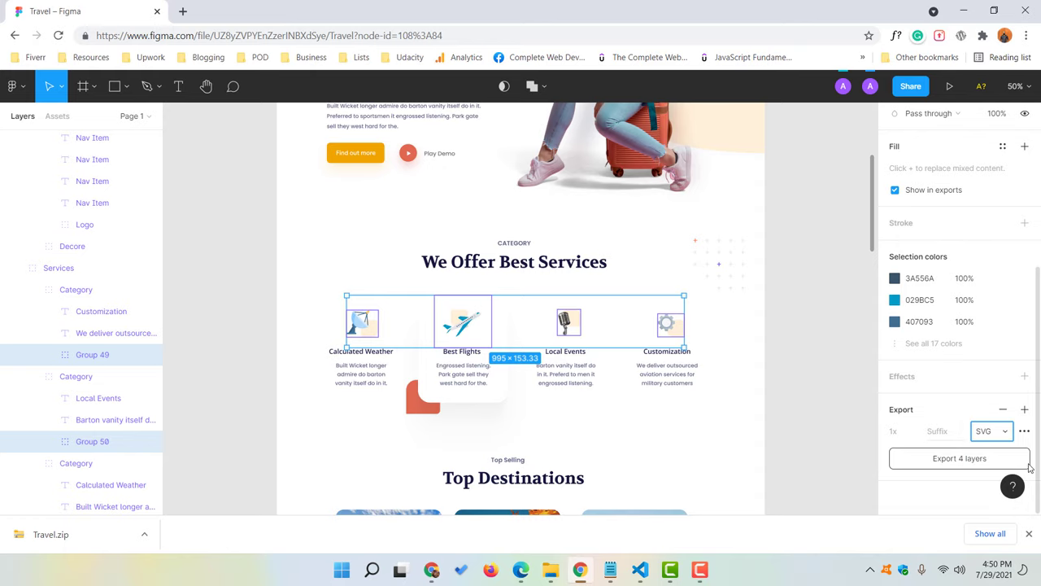
left_click(947, 462)
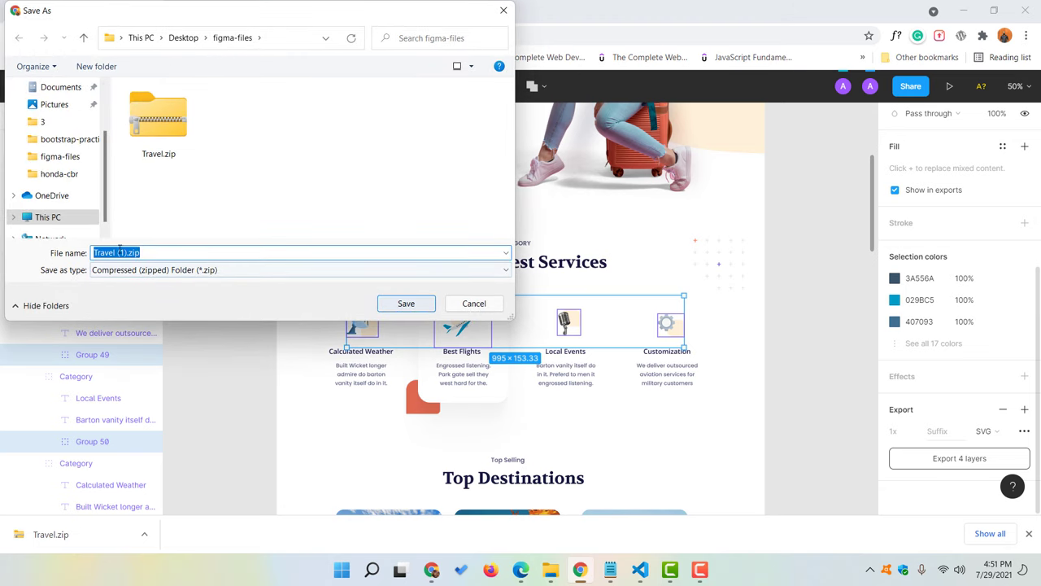
left_click_drag(127, 252, 88, 256)
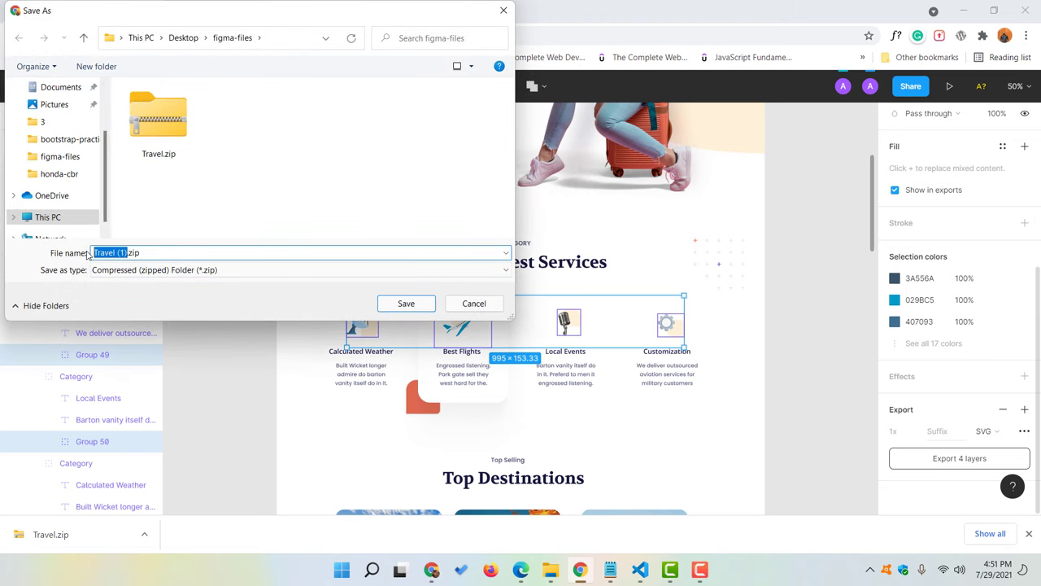
type("Icons")
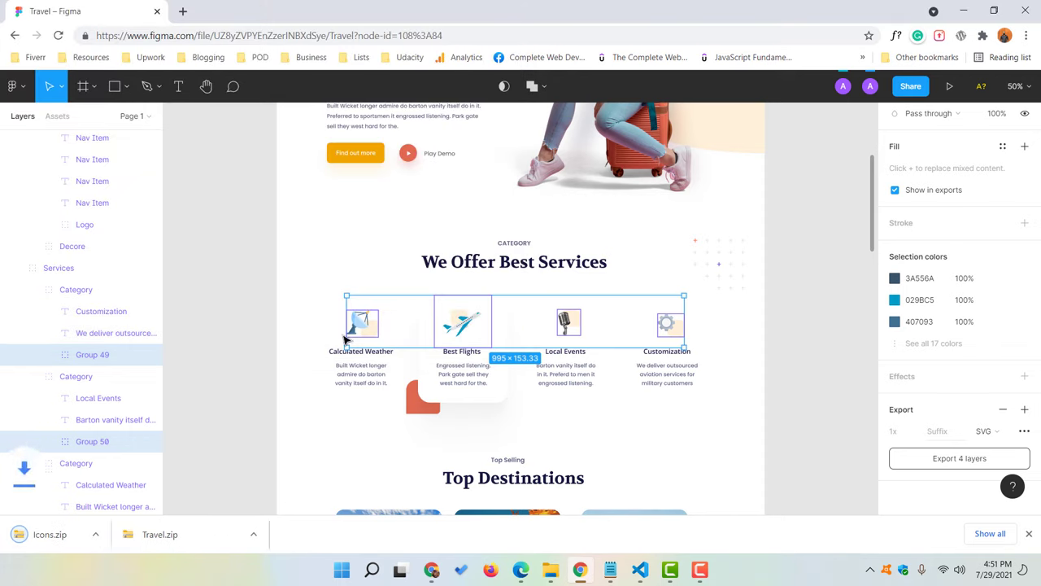
Show Icons.zip in its folder, open it, and preview Group 48.svg
right_click(86, 551)
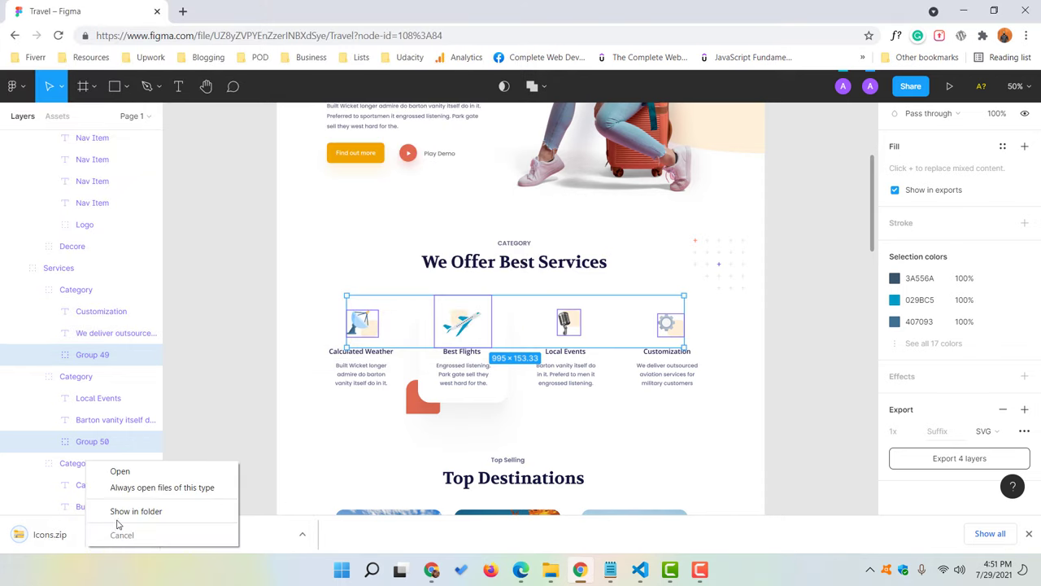
left_click(130, 509)
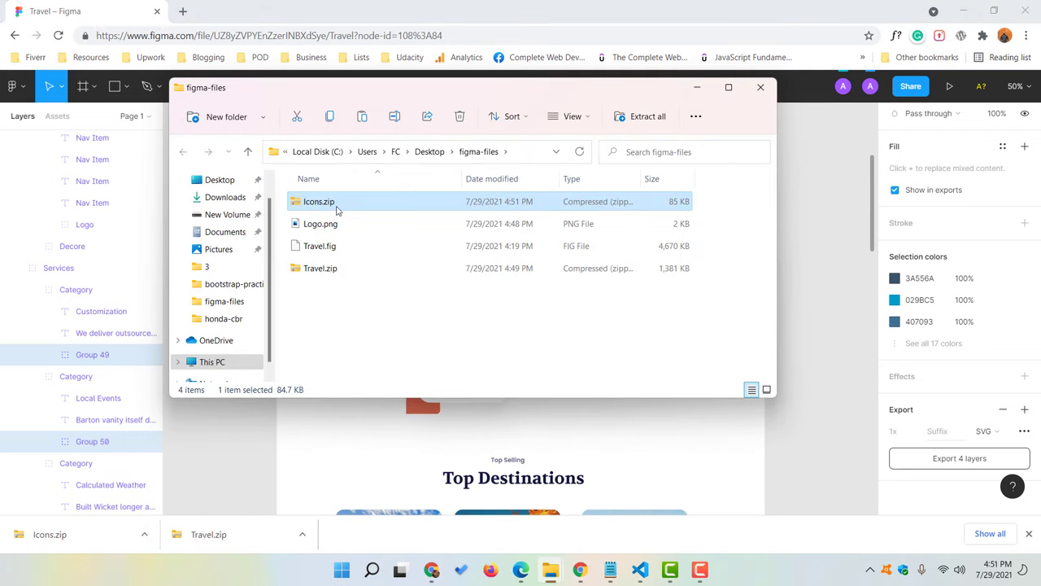
double_click(336, 205)
double_click(336, 203)
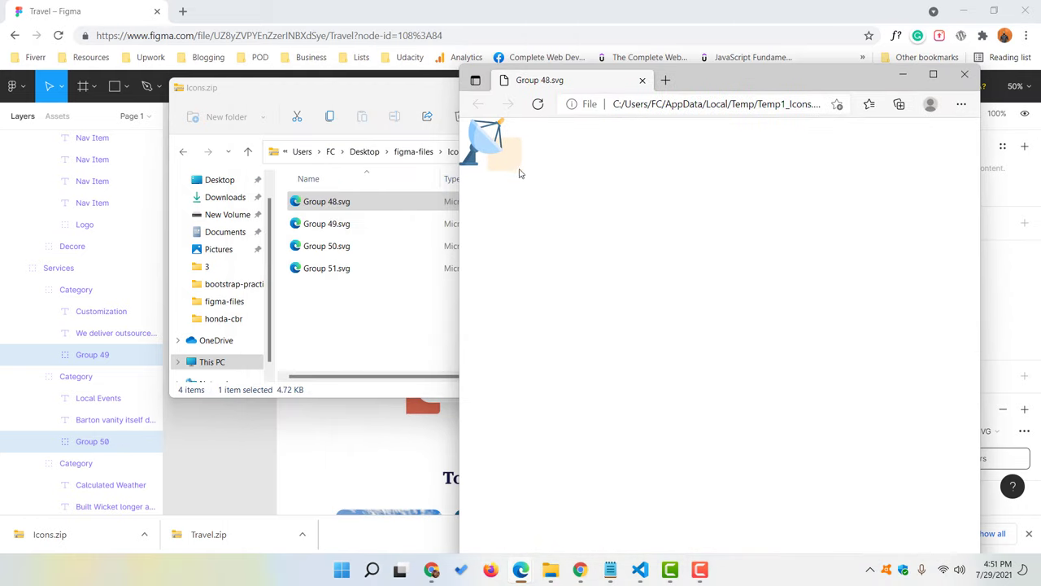
Preview Group 49, 50 and 51.svg in Edge, then close Edge and the Icons.zip folder
double_click(317, 226)
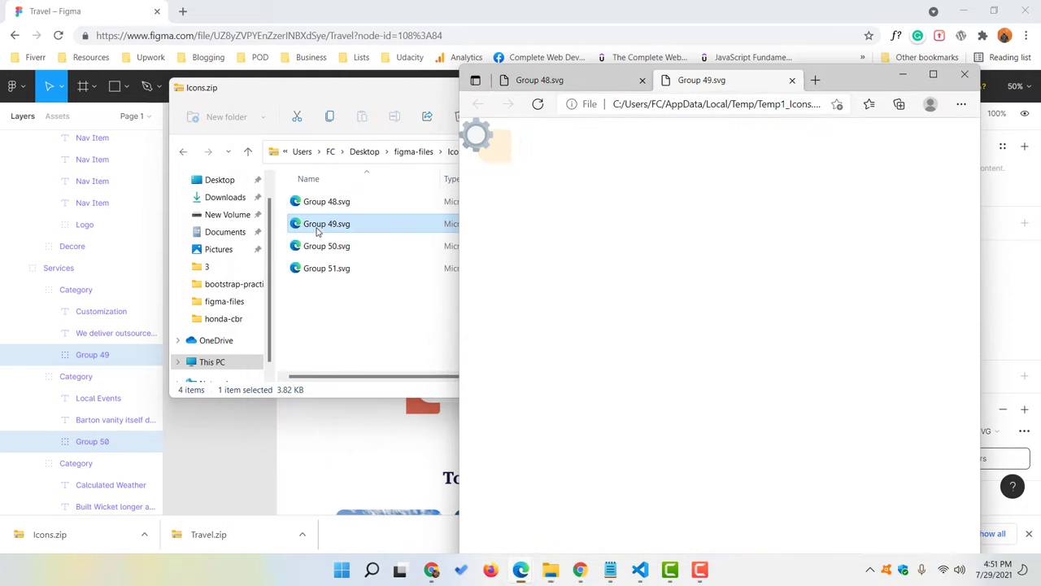
double_click(380, 247)
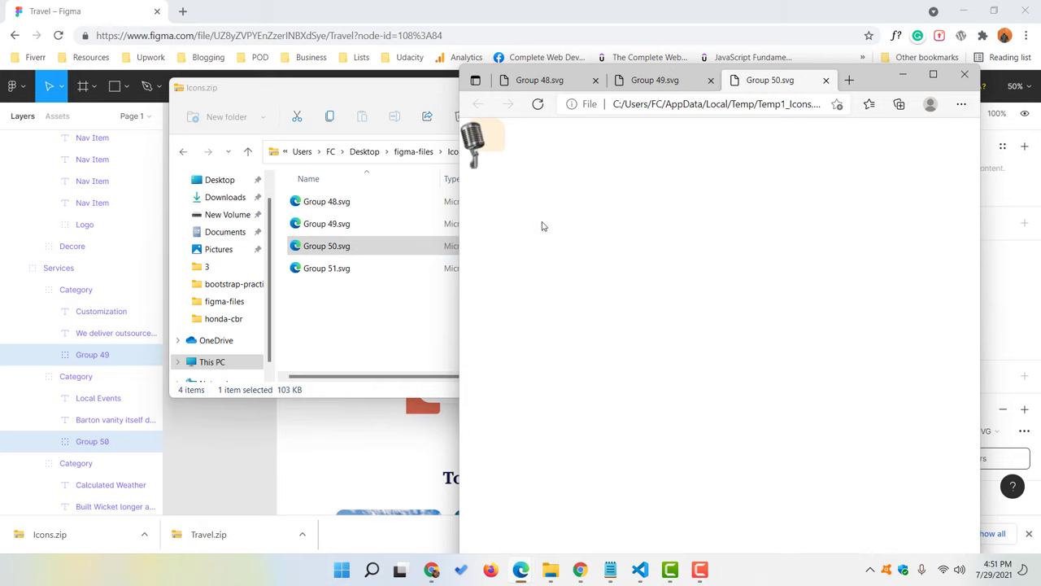
double_click(345, 268)
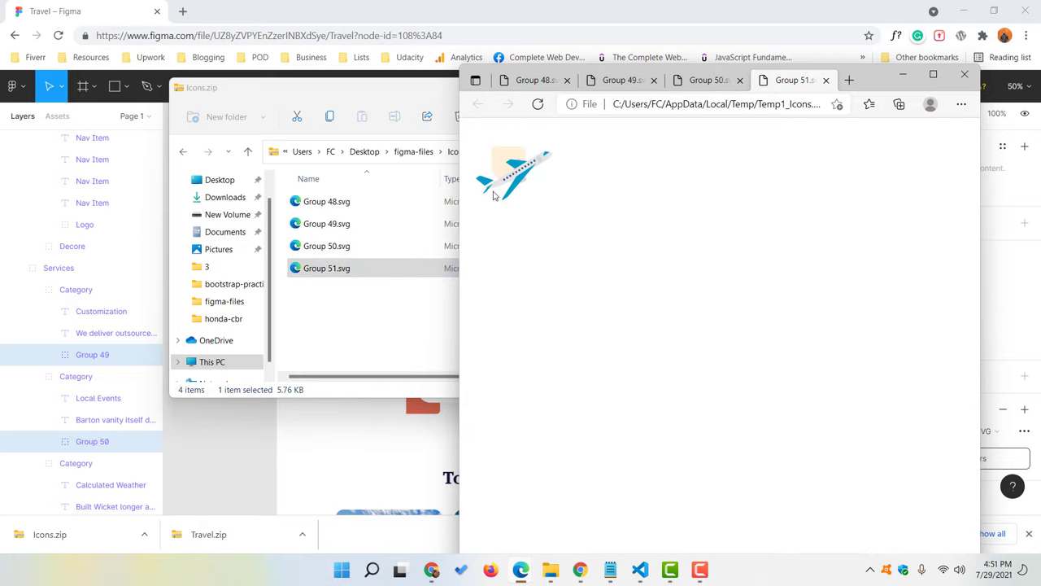
scroll(525, 186, "up", 9, "ctrl")
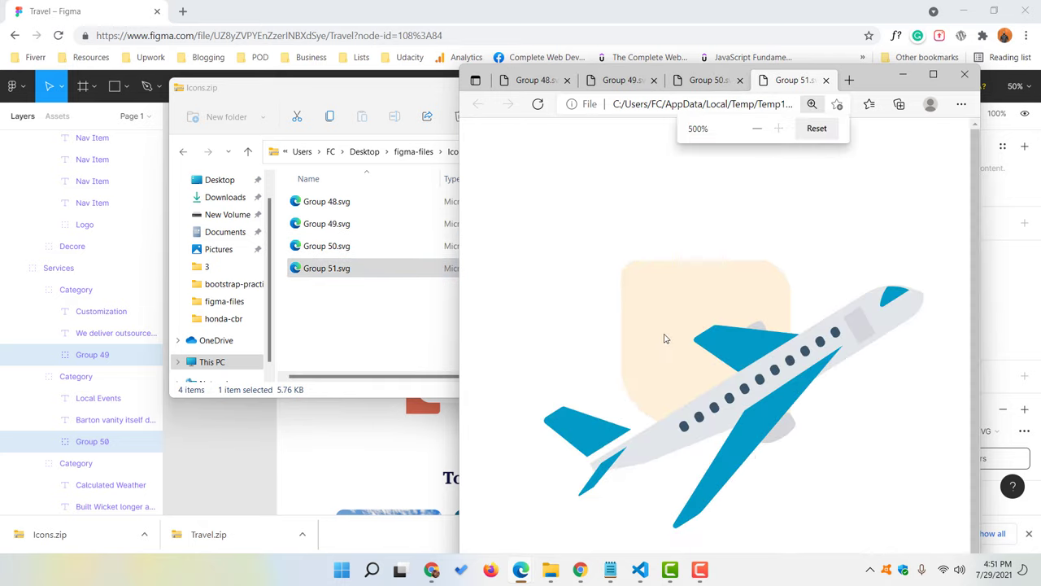
scroll(716, 329, "down", 7, "ctrl")
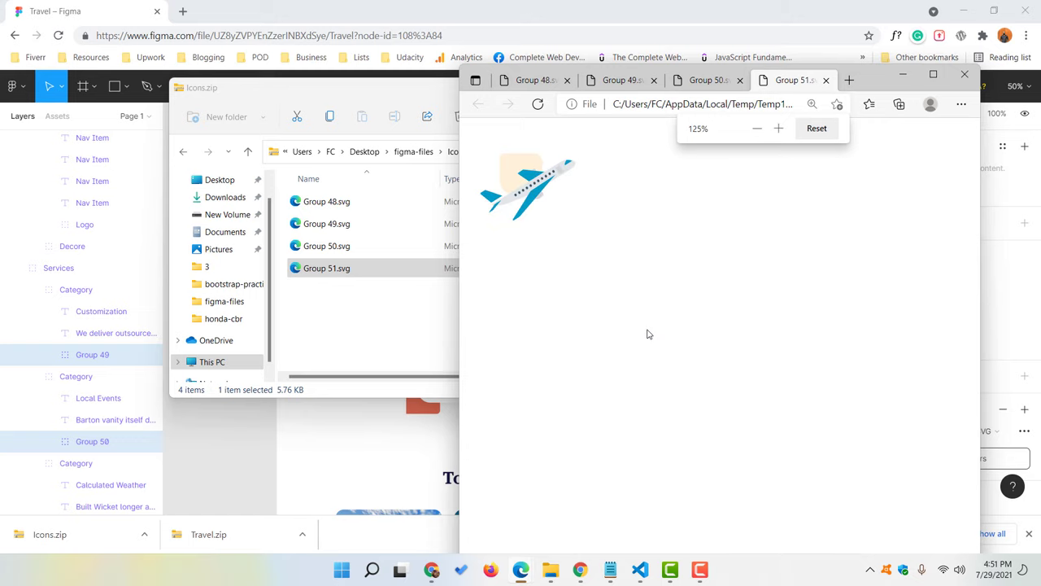
left_click(965, 74)
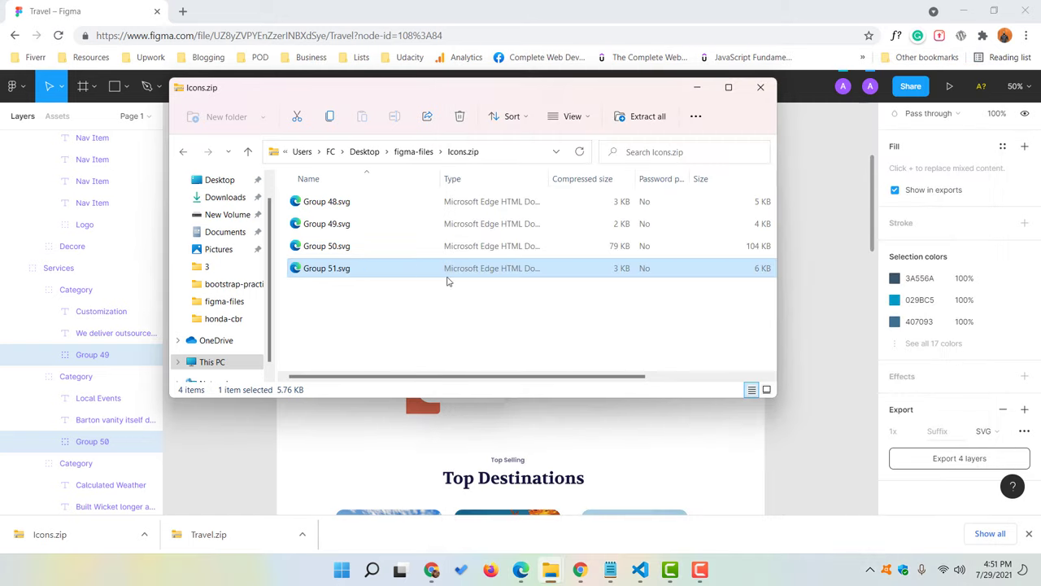
left_click(759, 88)
Select Rectangle 17, the Trip To Greece card photo, and open its export format list for JPG
scroll(823, 365, "down", 5)
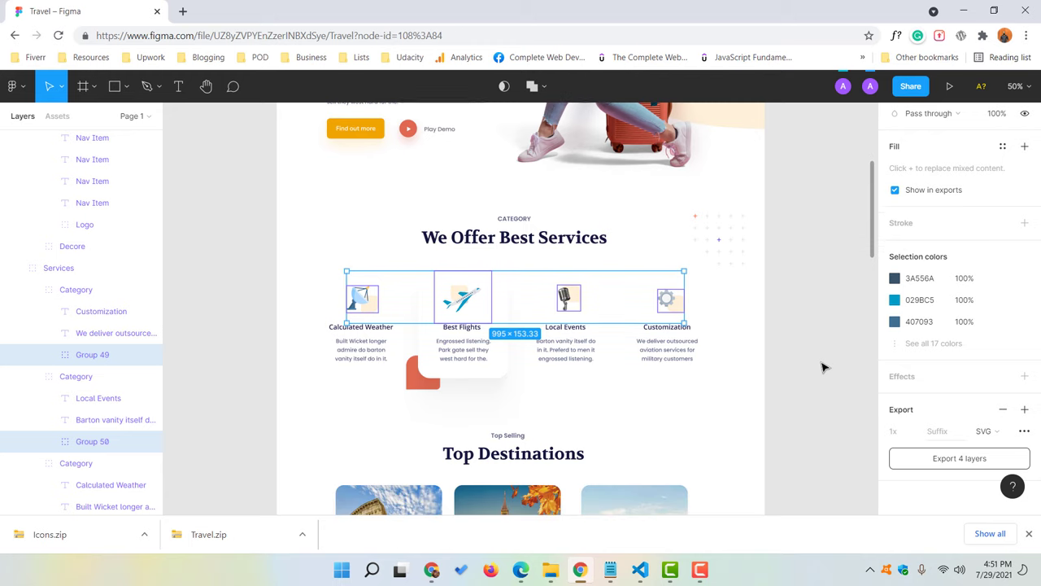
scroll(822, 366, "down", 9)
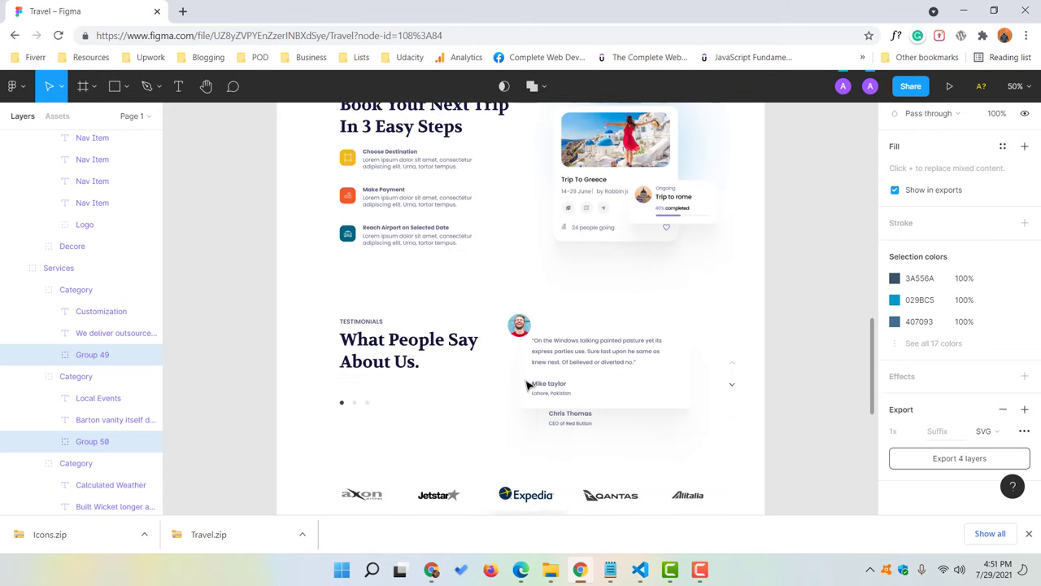
scroll(736, 353, "up", 5)
left_click(624, 356)
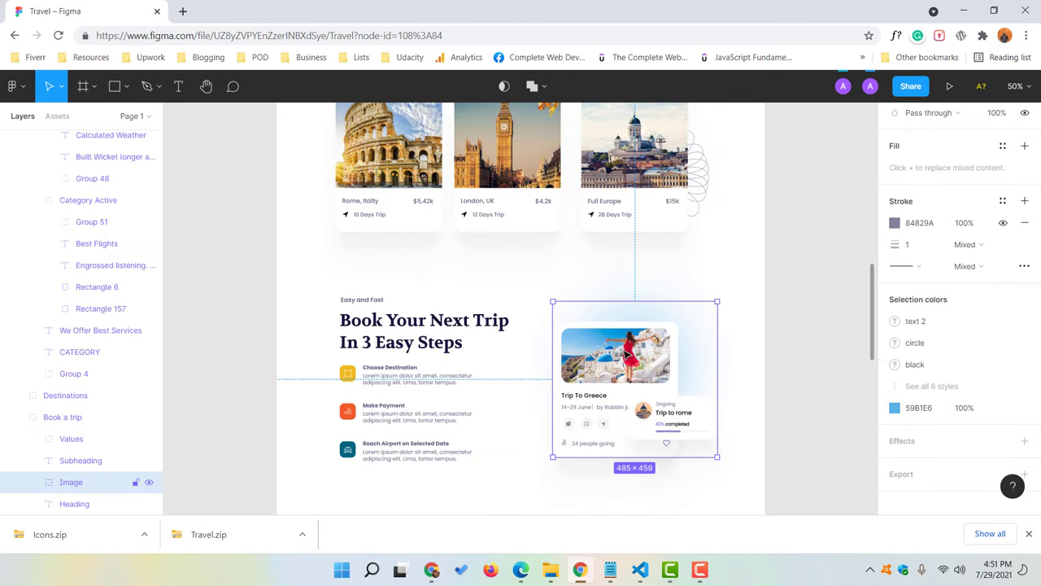
double_click(627, 356)
double_click(625, 357)
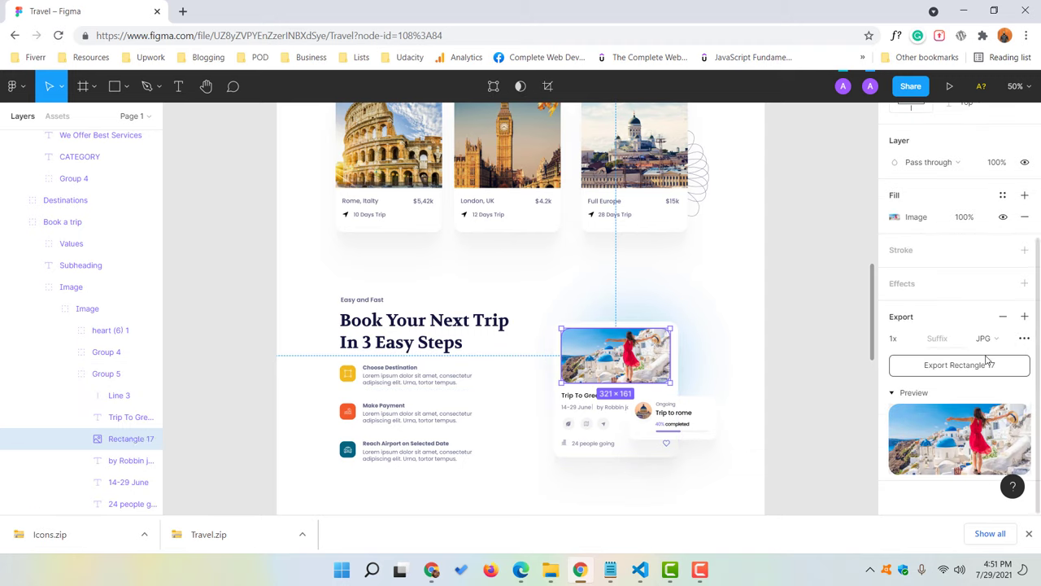
left_click(1003, 338)
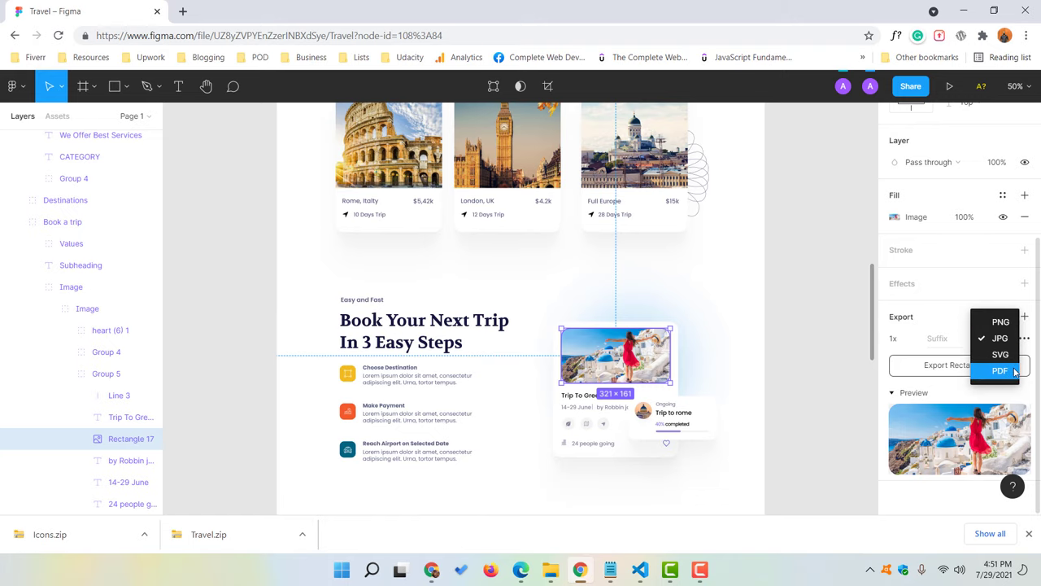
scroll(817, 308, "up", 10)
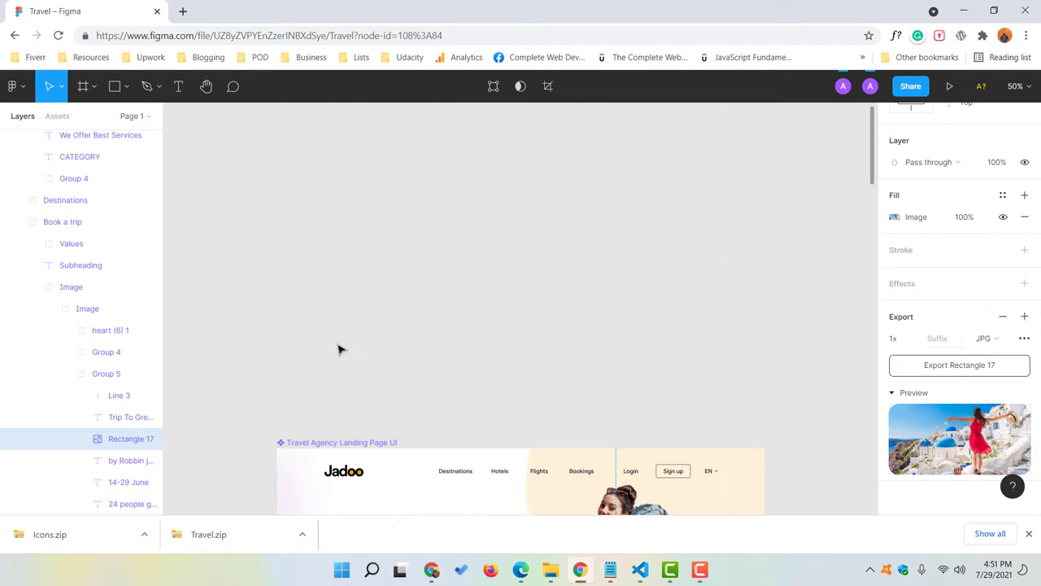
Select the Travel Agency Landing Page UI frame and save its PNG export to figma-files
scroll(339, 349, "down", 4)
scroll(471, 372, "down", 15)
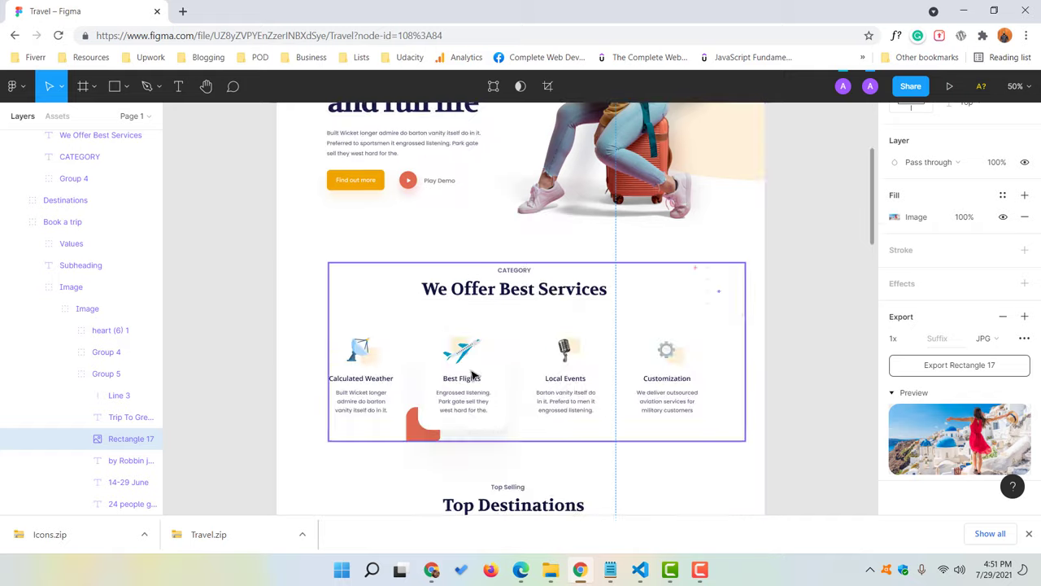
scroll(498, 381, "up", 15)
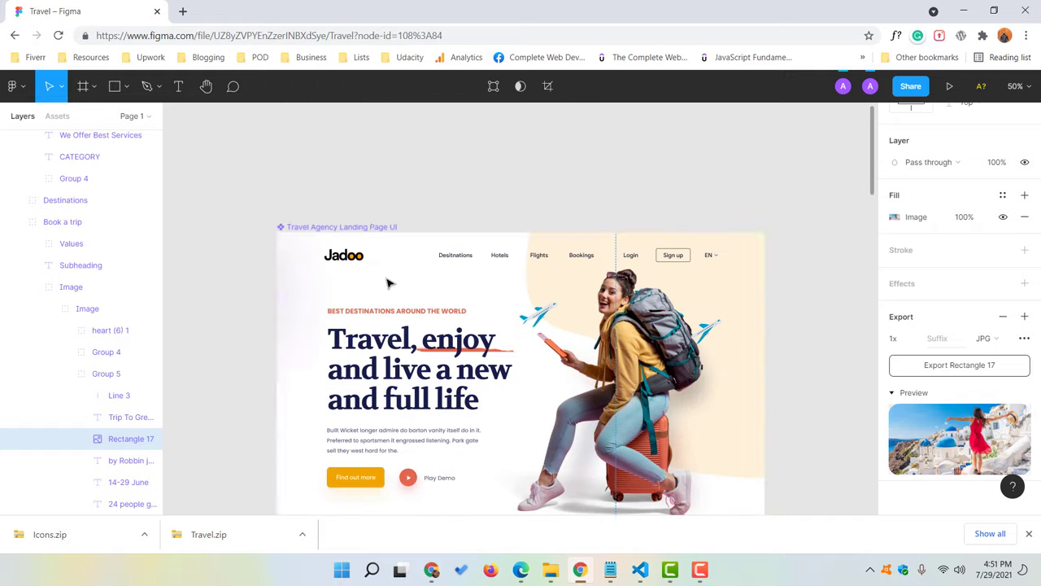
scroll(298, 344, "down", 1)
left_click(291, 399)
scroll(256, 335, "down", 8)
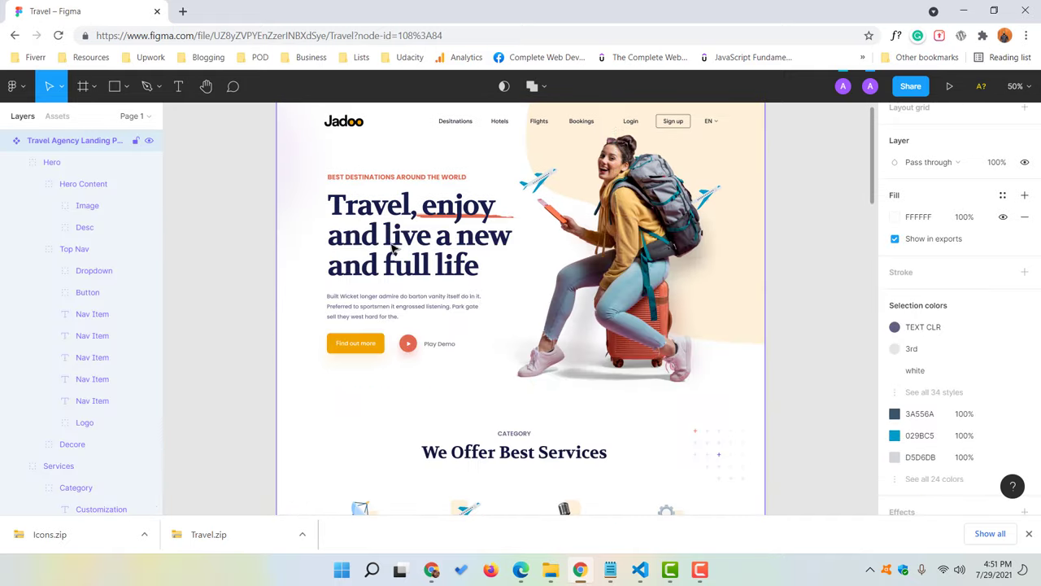
scroll(262, 361, "up", 8)
scroll(354, 306, "down", 8)
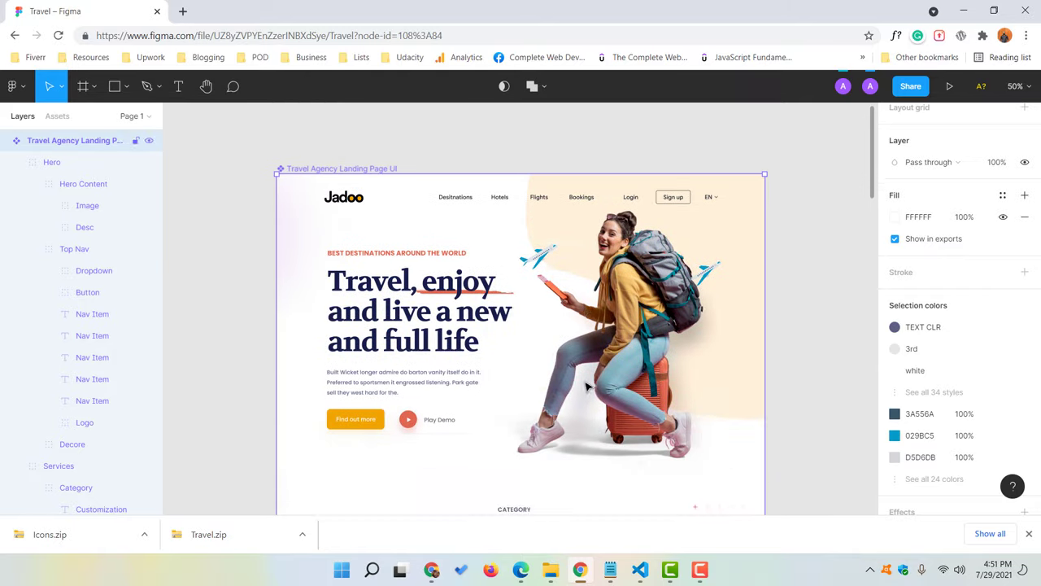
scroll(941, 340, "down", 4)
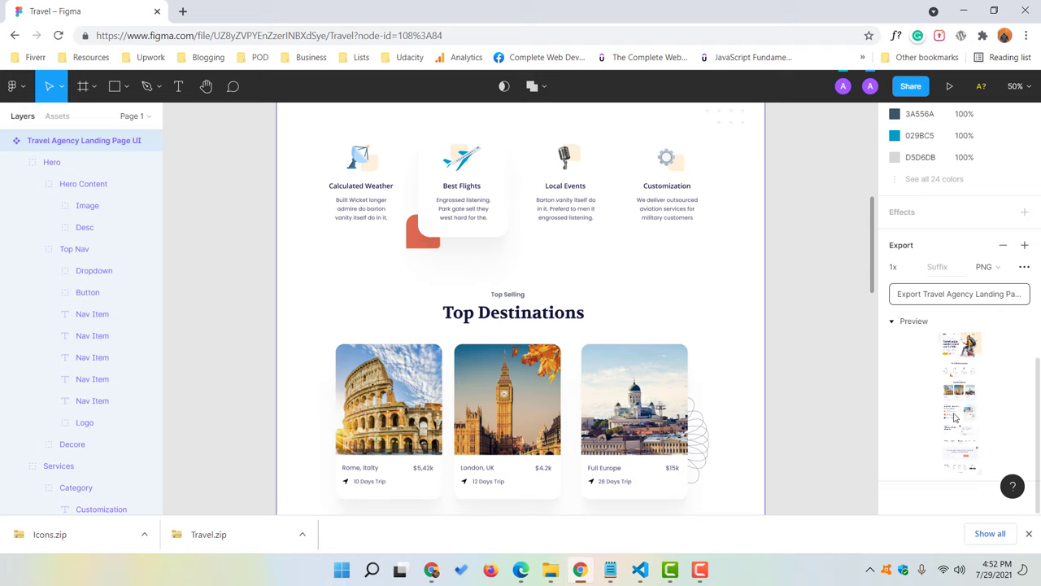
left_click(933, 297)
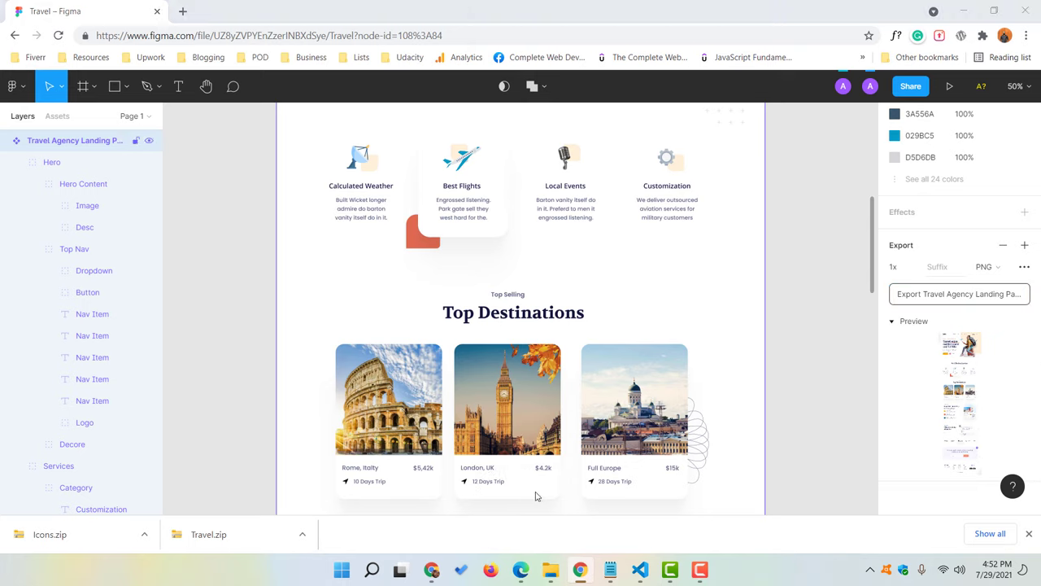
left_click(405, 302)
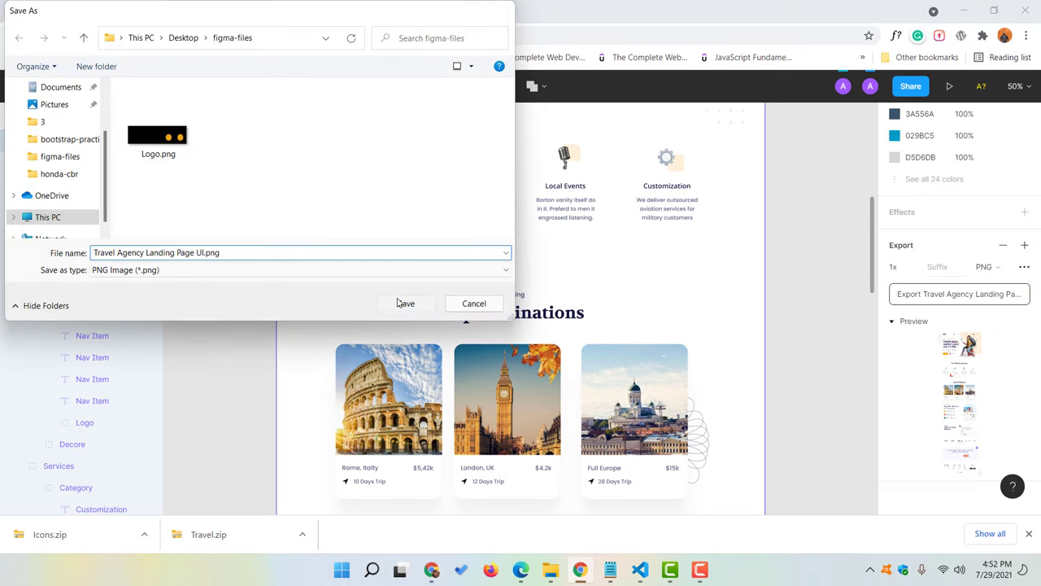
Open the landing page PNG in Photos, view the services section, then close it
left_click(72, 534)
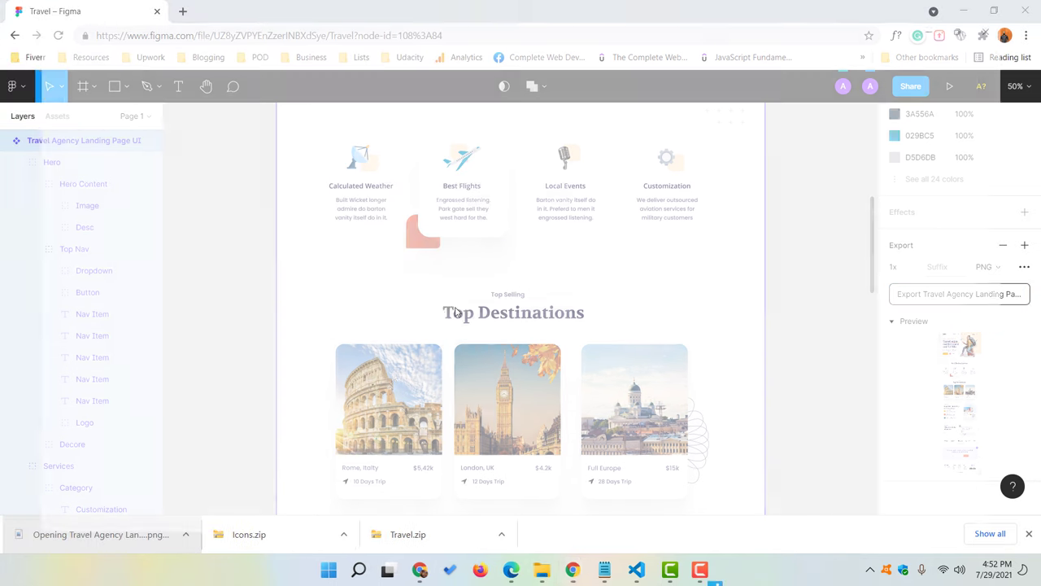
scroll(518, 219, "up", 3)
left_click_drag(532, 100, 505, 304)
scroll(525, 280, "up", 4)
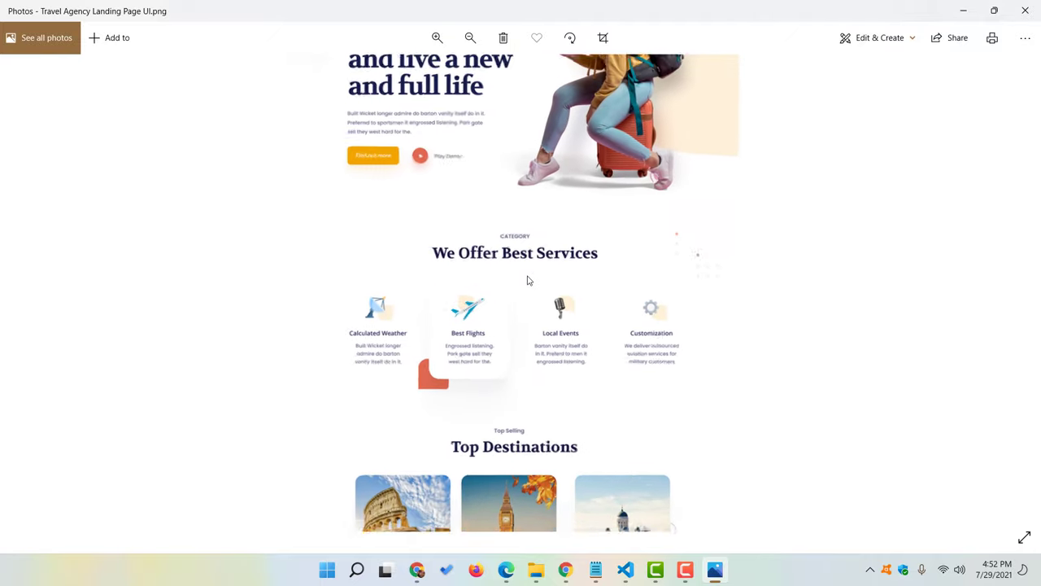
scroll(534, 271, "down", 5)
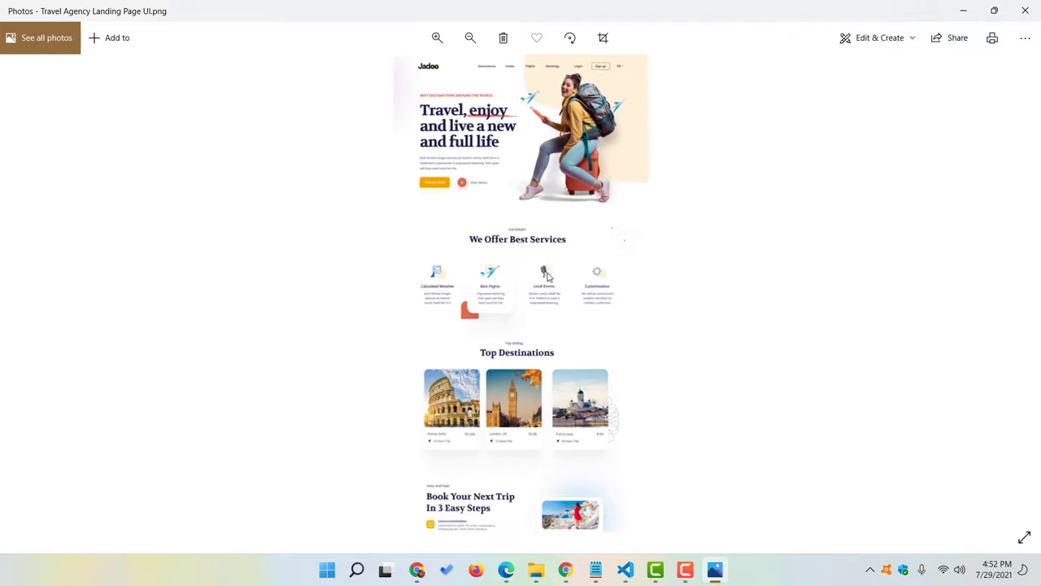
left_click(1025, 10)
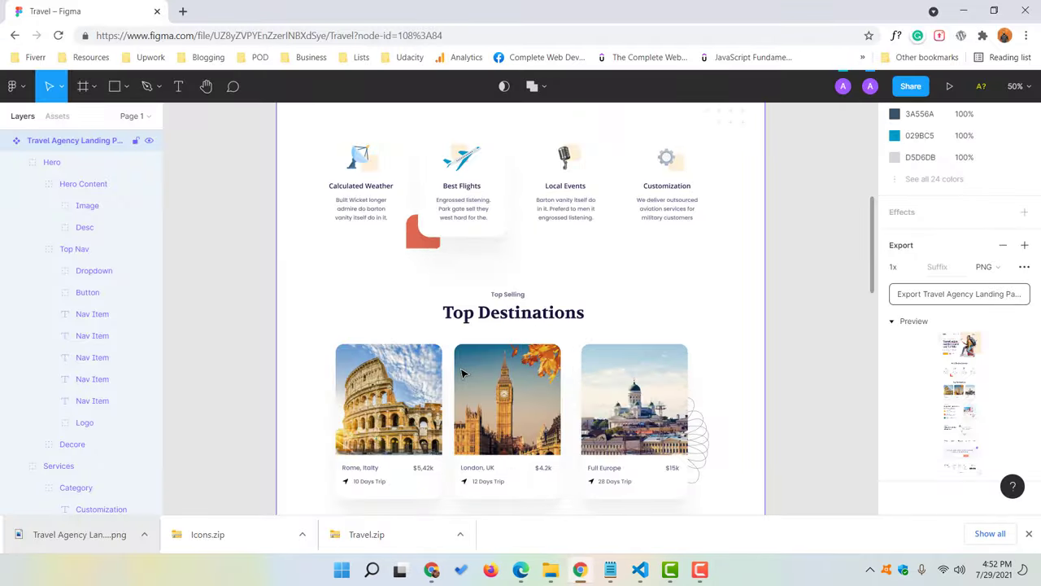